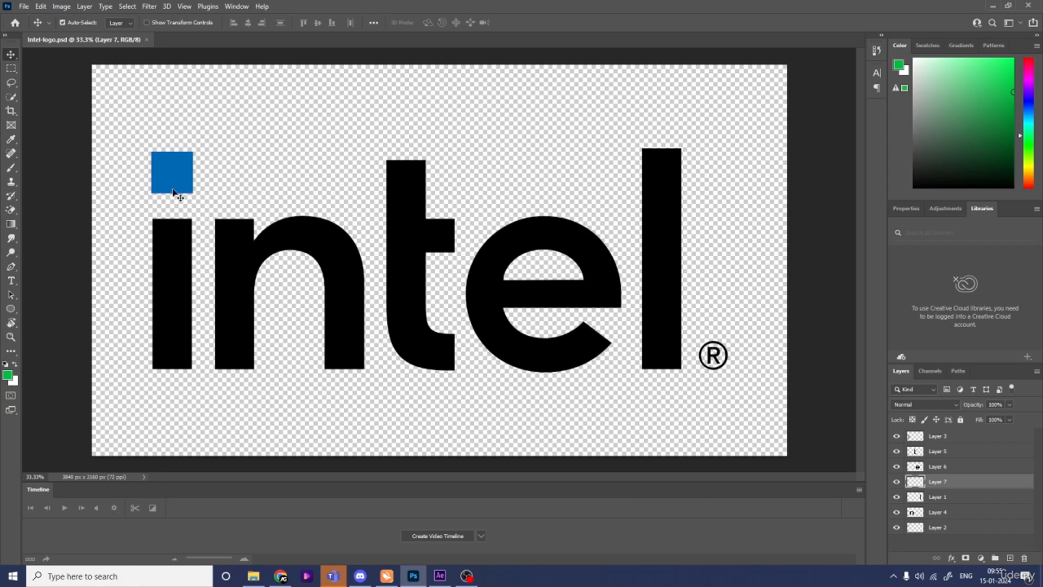
- Move the blue square's layer, Layer 2, to the top of the layer stack
{"action": "left_click", "coordinate": [174, 189]}
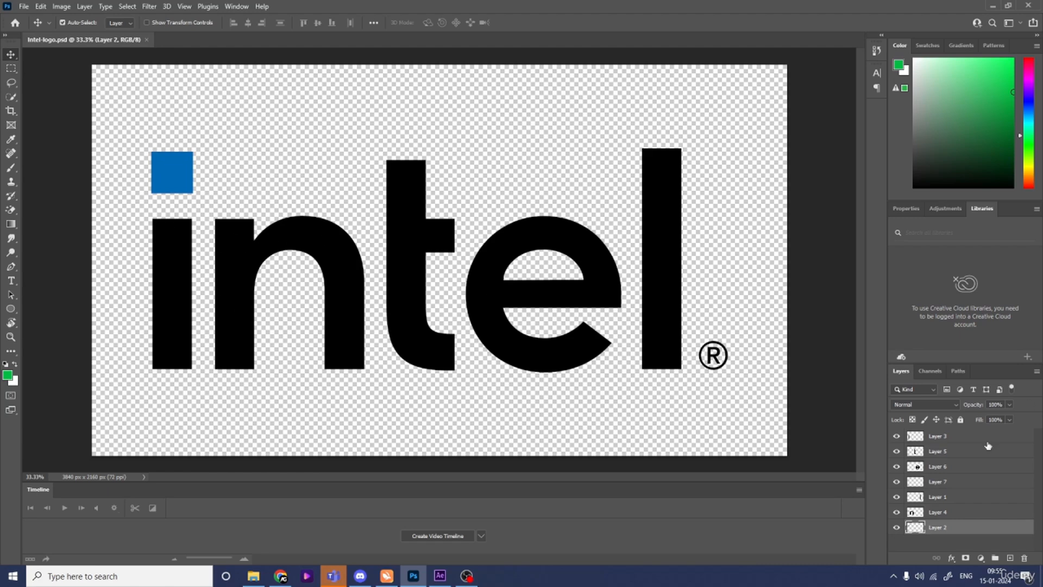
{"action": "left_click", "coordinate": [896, 526]}
{"action": "left_click", "coordinate": [896, 526]}
{"action": "left_click", "coordinate": [942, 436]}
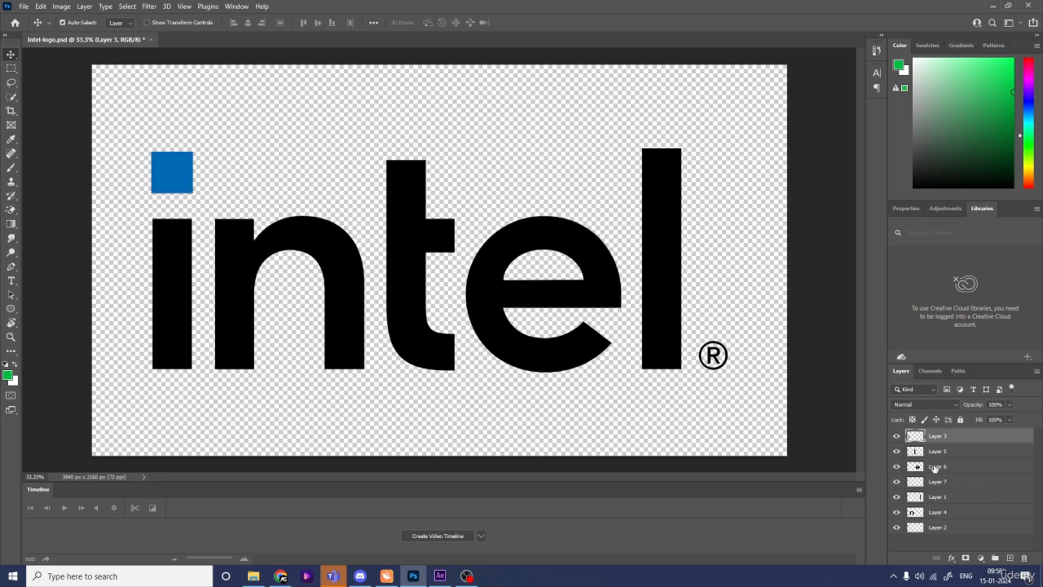
{"action": "left_click", "coordinate": [179, 183]}
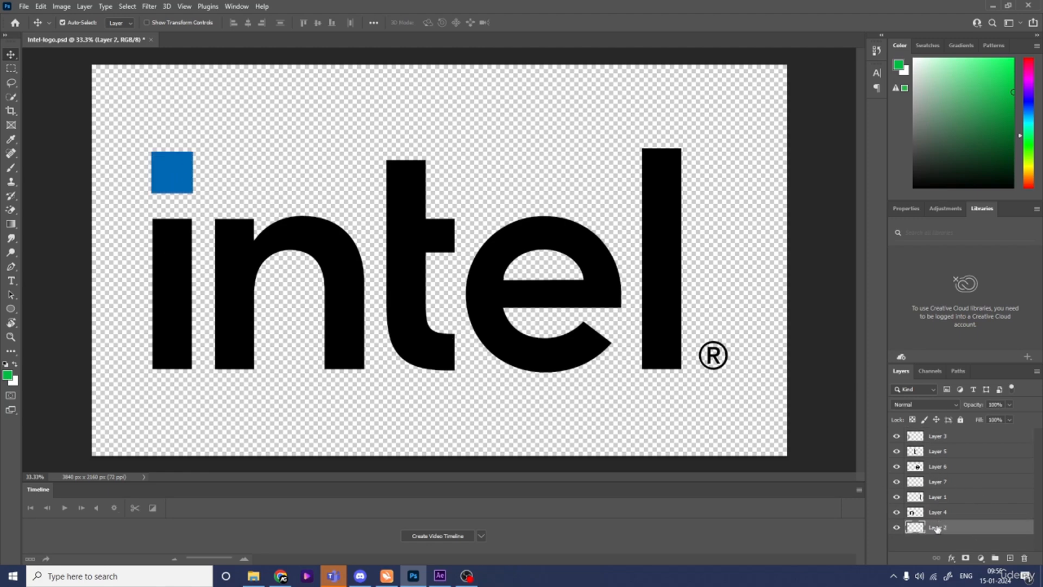
{"action": "left_click_drag", "start_coordinate": [937, 528], "coordinate": [948, 433]}
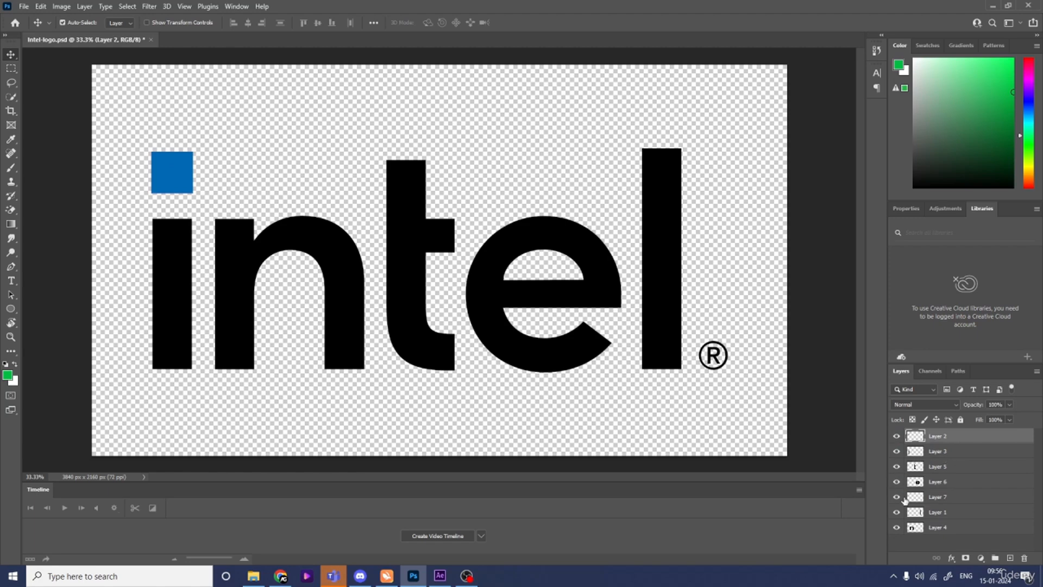
- Place the letter n's layer, Layer 4, directly below the i stem's layer, Layer 3
{"action": "left_click", "coordinate": [181, 273]}
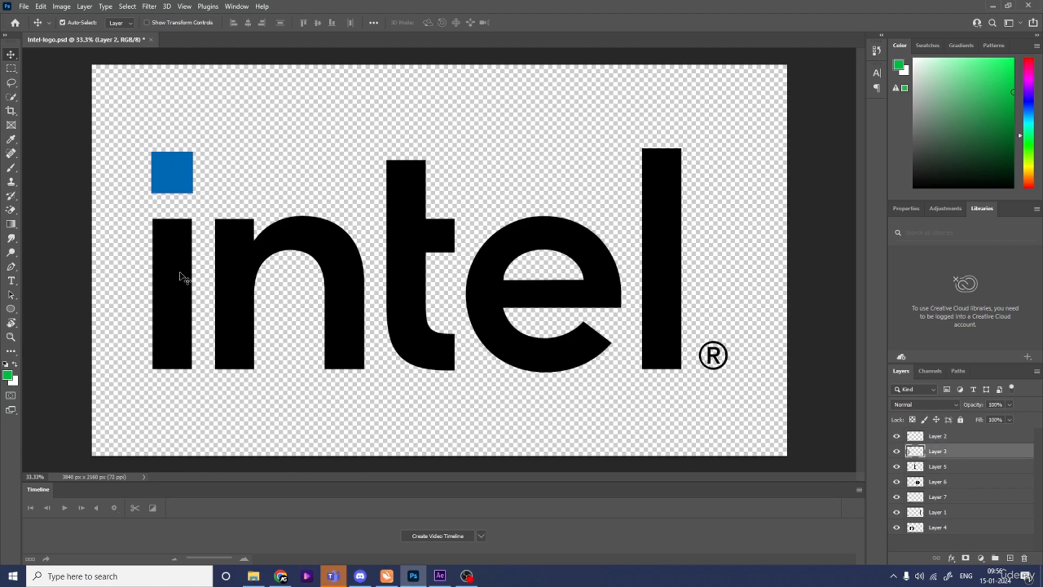
{"action": "left_click", "coordinate": [242, 273]}
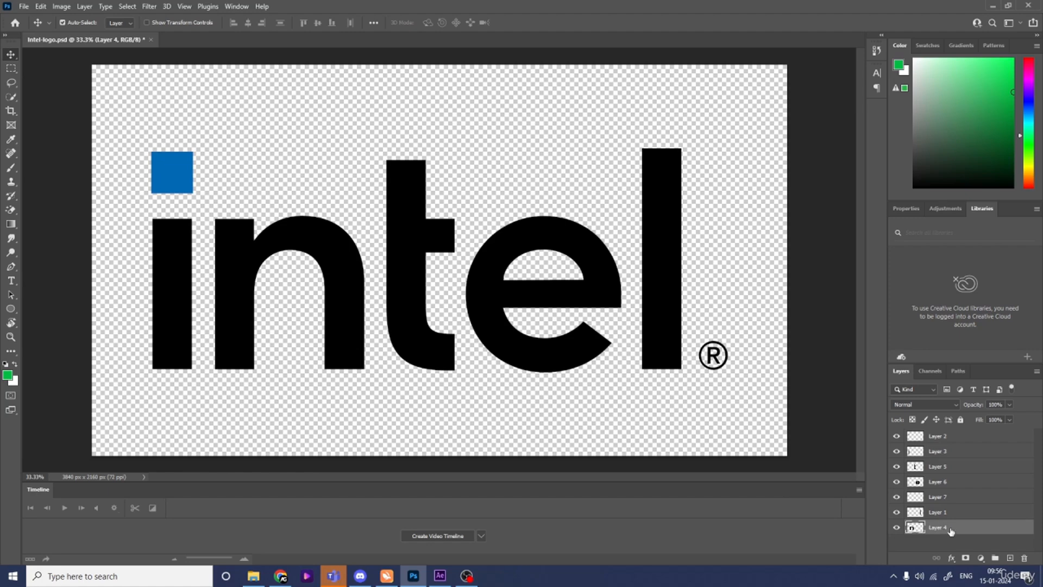
{"action": "left_click_drag", "start_coordinate": [950, 531], "coordinate": [935, 459]}
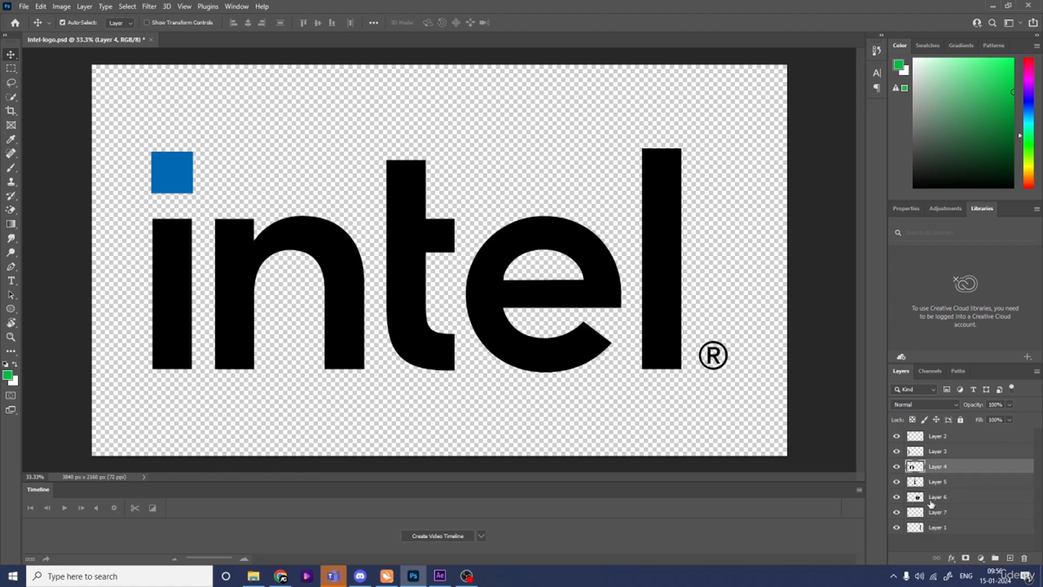
- Move the registered-mark layer, Layer 7, to the bottom of the layer stack and save the document
{"action": "left_click_drag", "start_coordinate": [932, 509], "coordinate": [942, 535]}
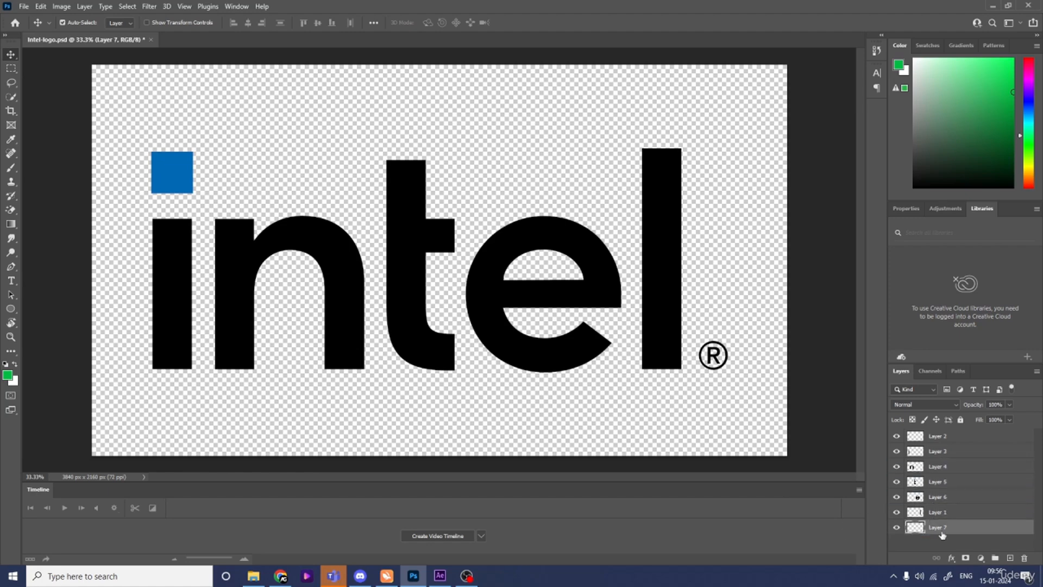
{"action": "left_click", "coordinate": [941, 541]}
{"action": "key", "text": "ctrl+s"}
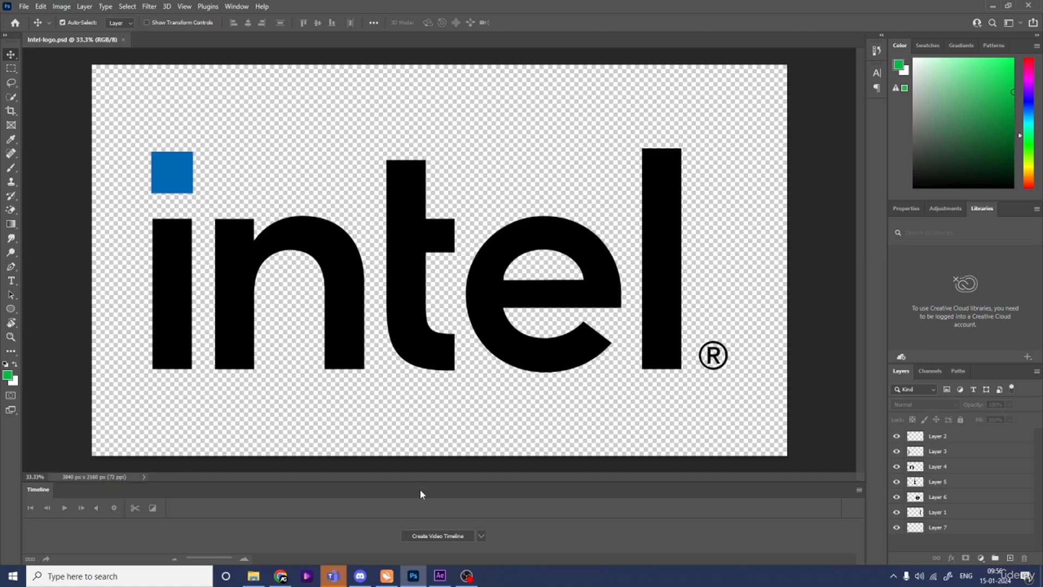
- In After Effects, create a composition named Main Animation and show its title/action safe guides
{"action": "left_click", "coordinate": [441, 576]}
{"action": "left_click", "coordinate": [489, 236]}
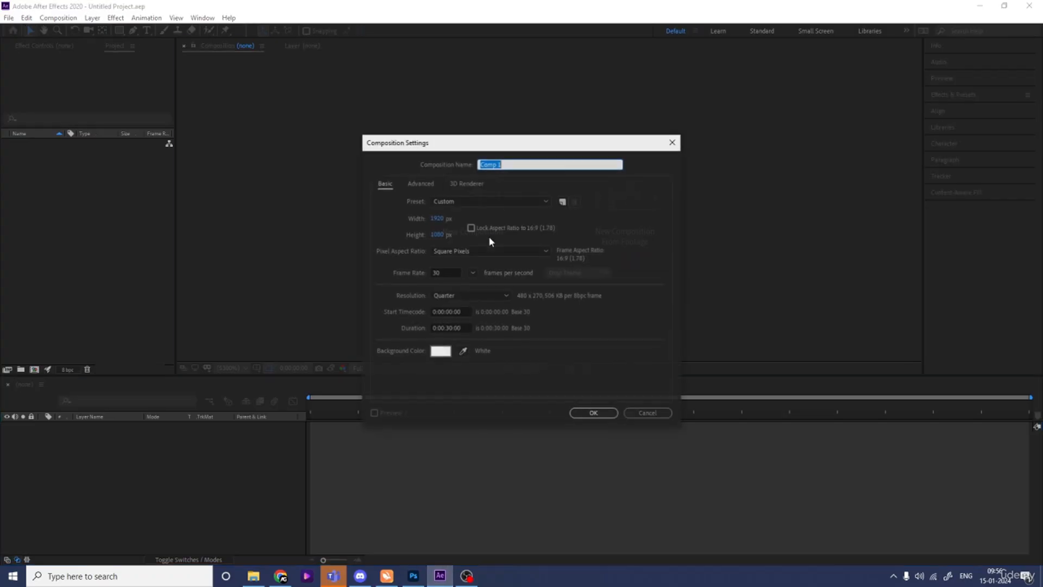
{"action": "type", "text": "Main Animation"}
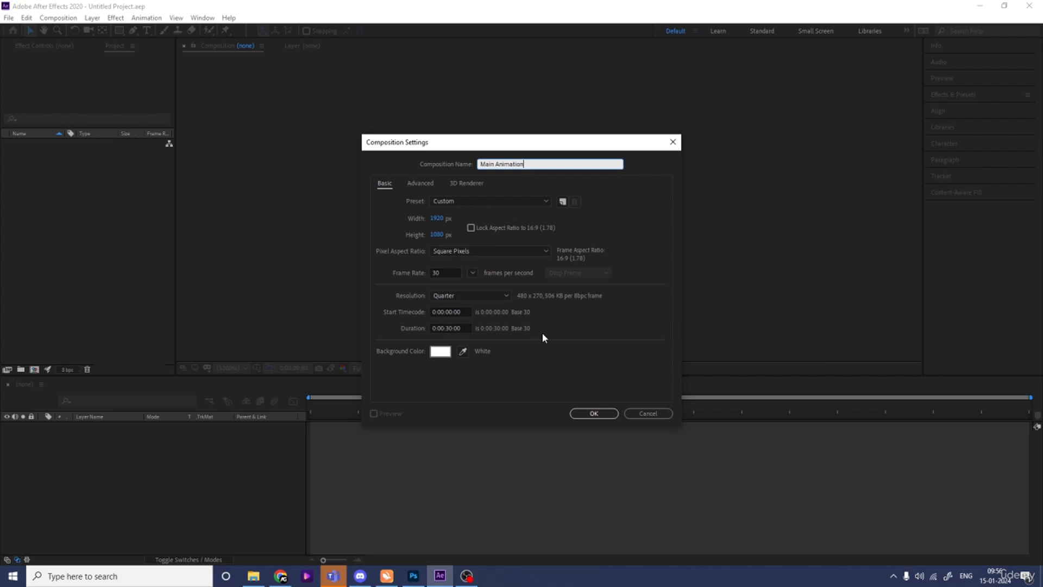
{"action": "left_click", "coordinate": [598, 414]}
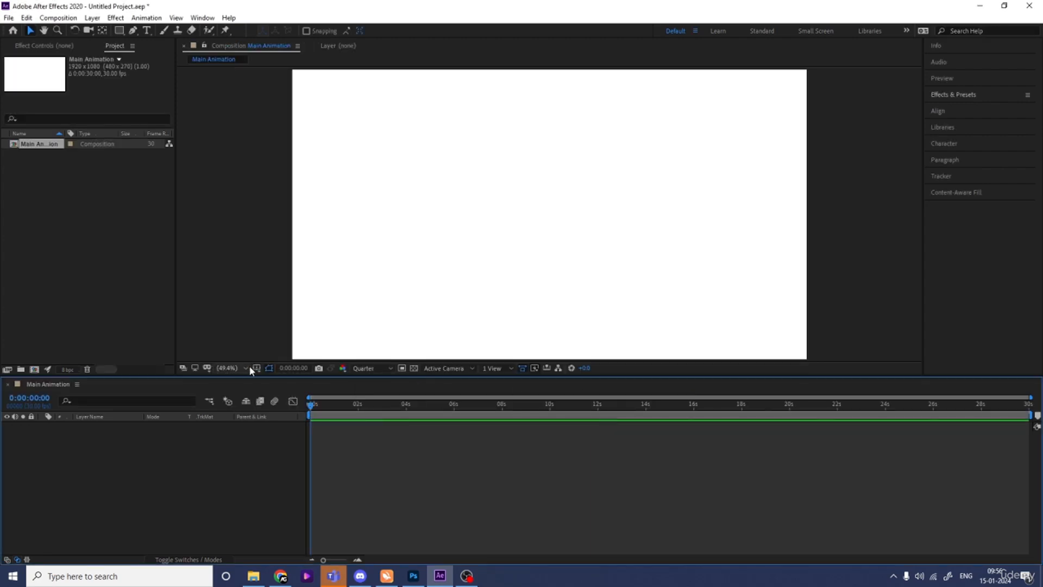
{"action": "left_click", "coordinate": [261, 369]}
{"action": "left_click", "coordinate": [286, 378]}
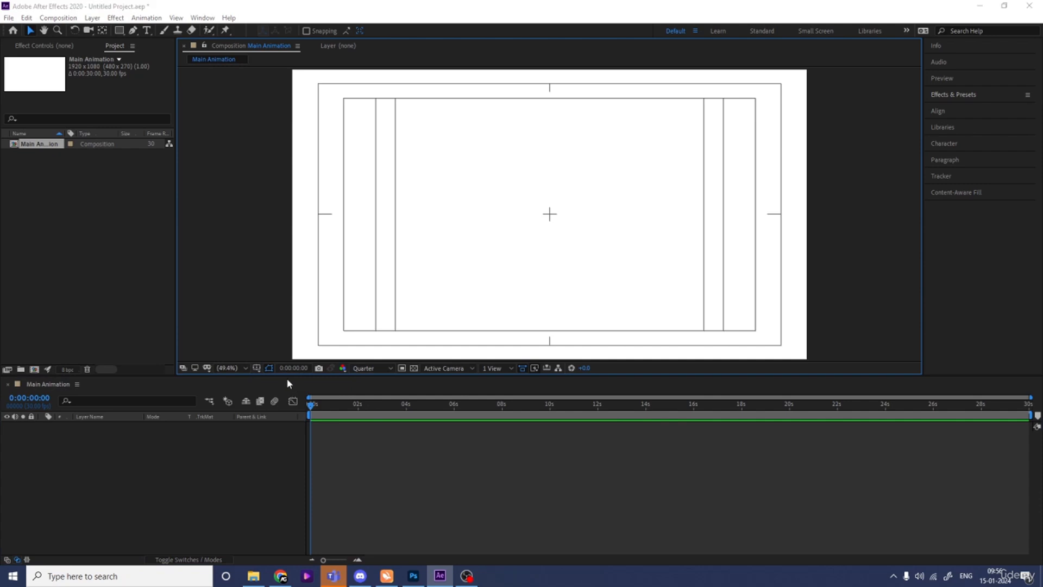
- Import Intel-logo.psd as Composition - Retain Layer Sizes
{"action": "key", "text": "ctrl+i"}
{"action": "left_click", "coordinate": [186, 122]}
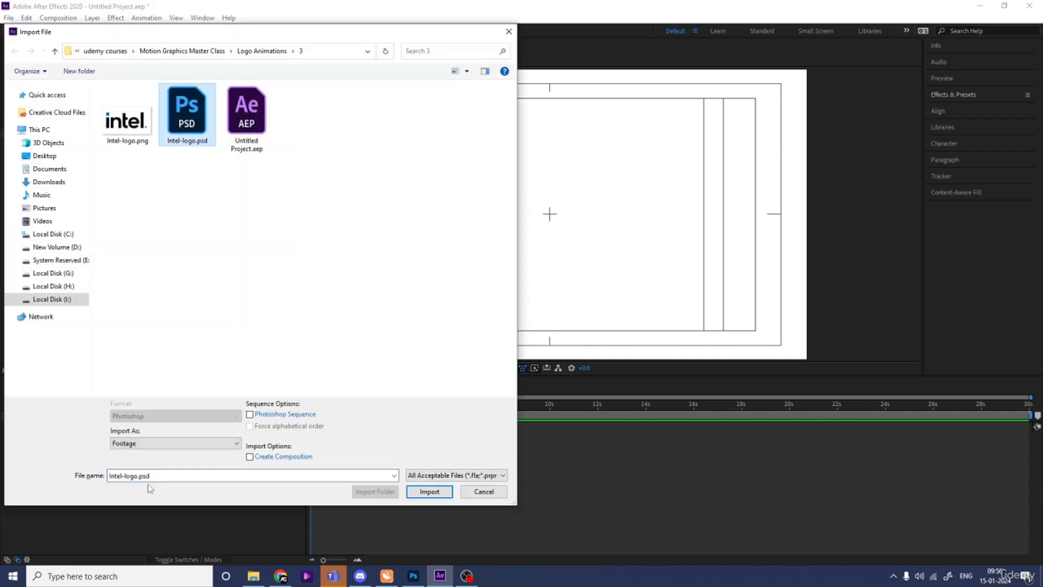
{"action": "left_click", "coordinate": [125, 443]}
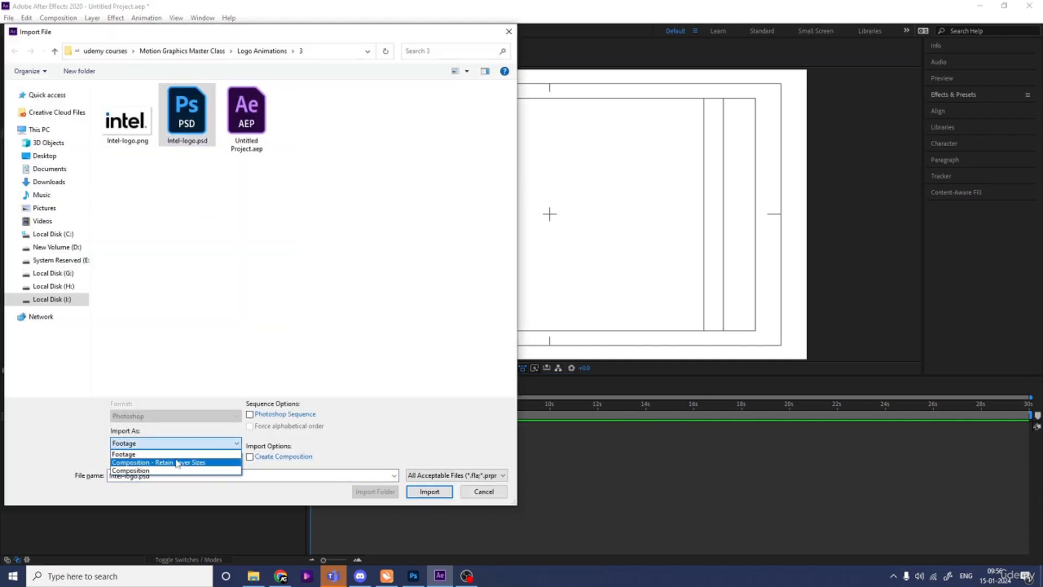
{"action": "left_click", "coordinate": [163, 461]}
{"action": "left_click", "coordinate": [429, 491]}
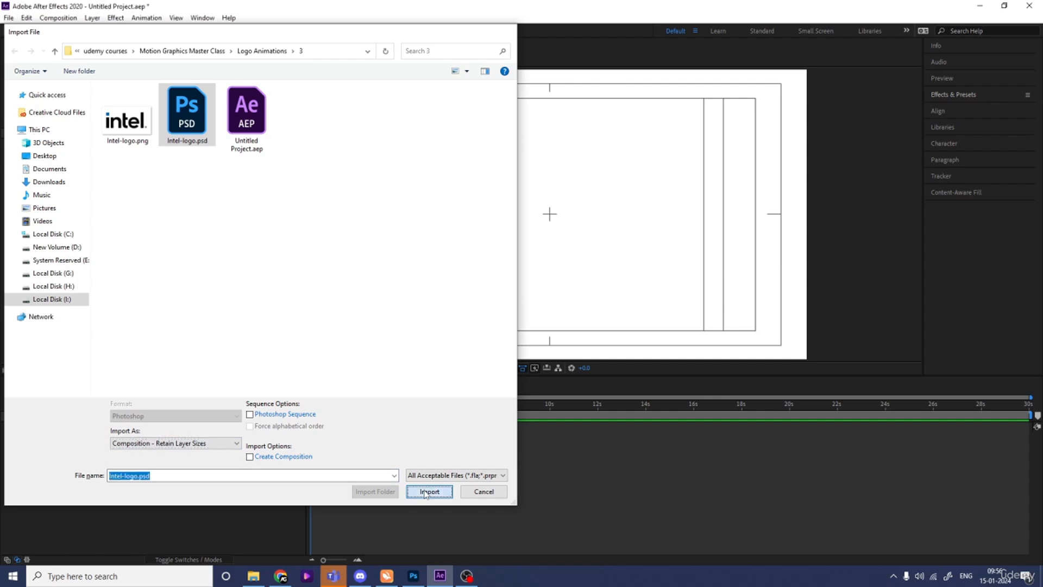
{"action": "left_click", "coordinate": [548, 352]}
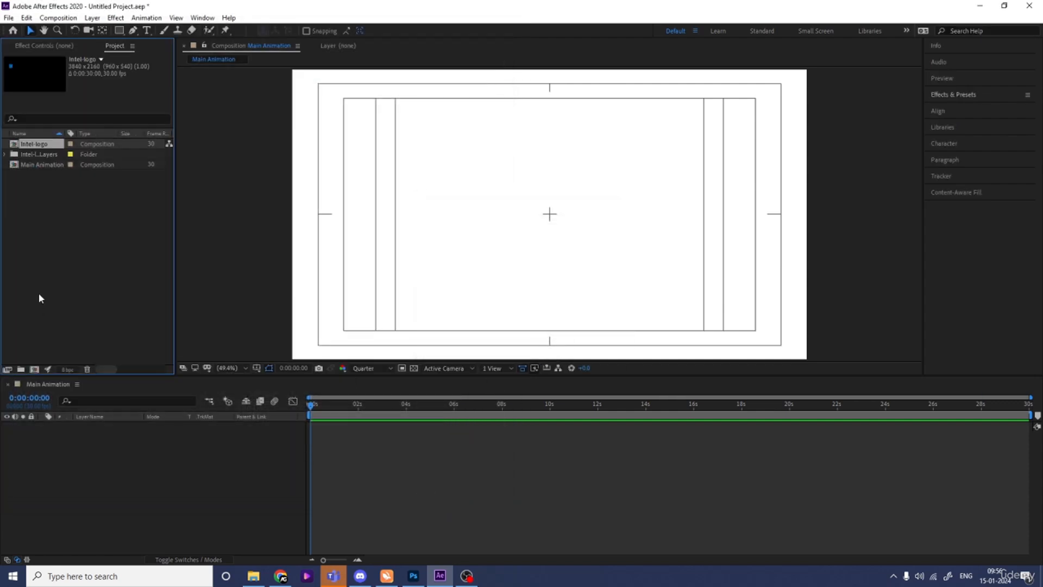
- Copy all seven layers of the Intel-logo composition into the Main Animation composition
{"action": "double_click", "coordinate": [42, 145]}
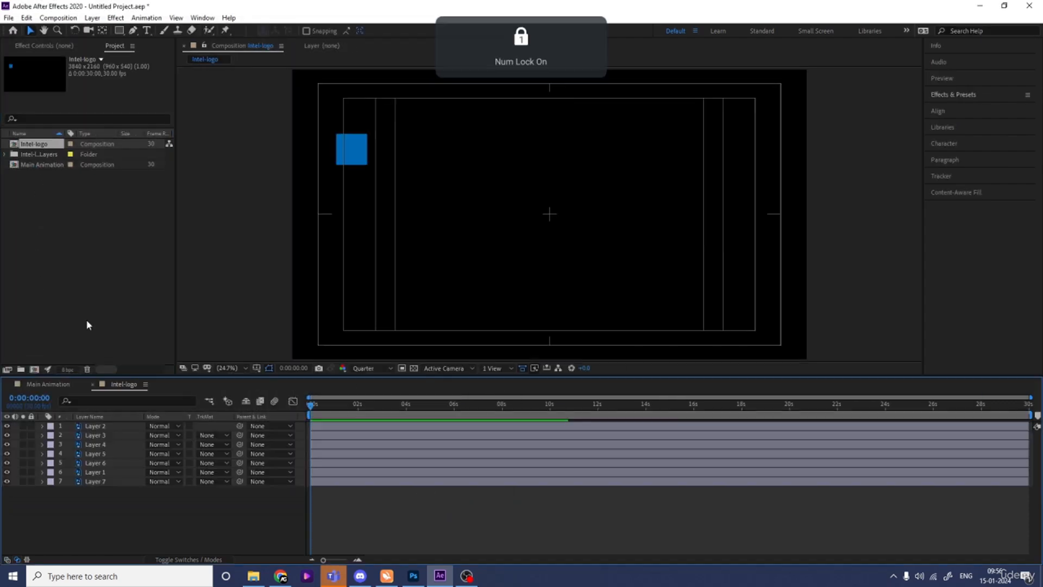
{"action": "left_click_drag", "start_coordinate": [116, 507], "coordinate": [99, 437]}
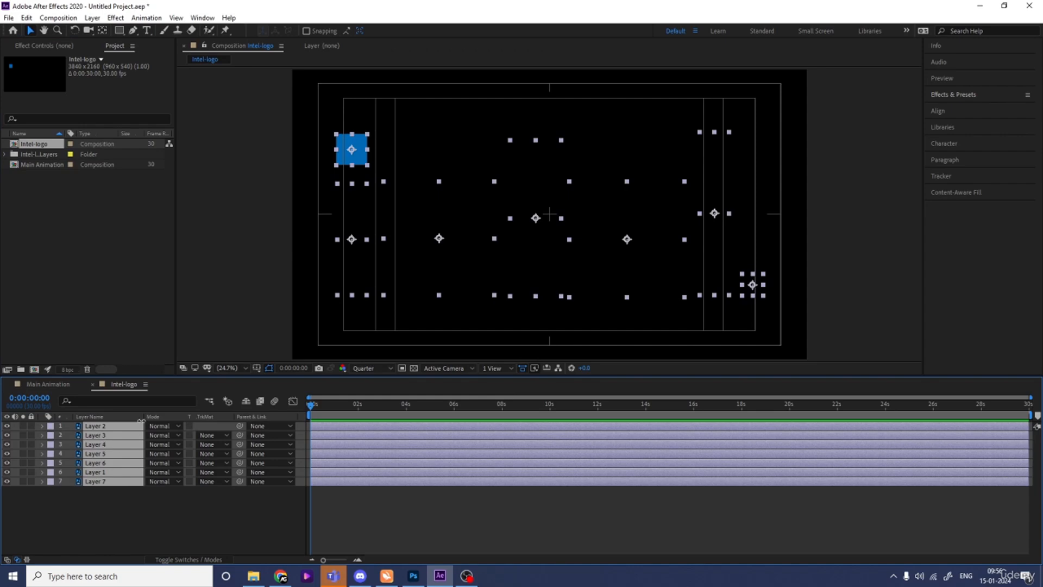
{"action": "left_click", "coordinate": [40, 385]}
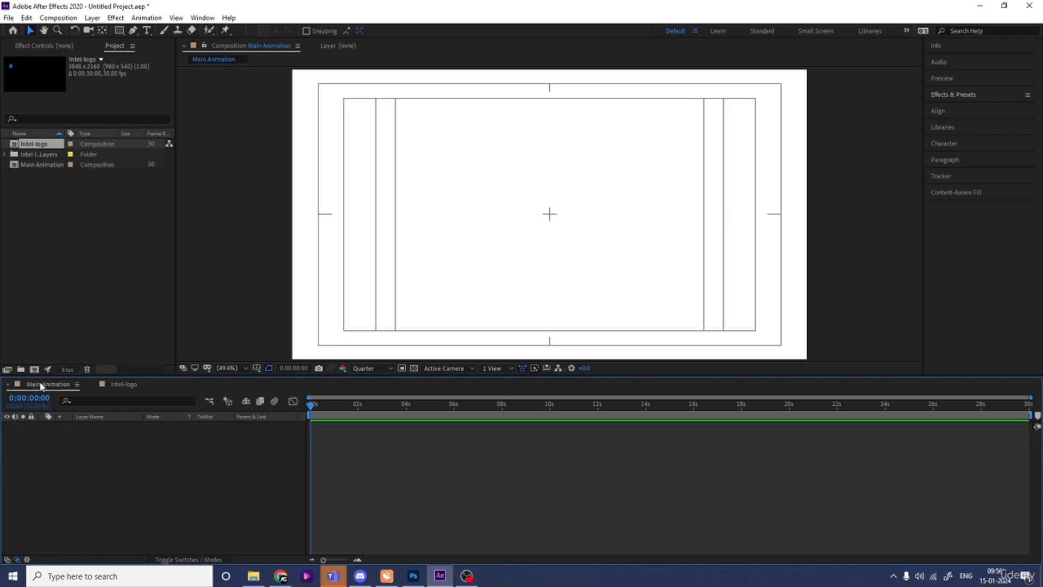
{"action": "key", "text": "ctrl+v"}
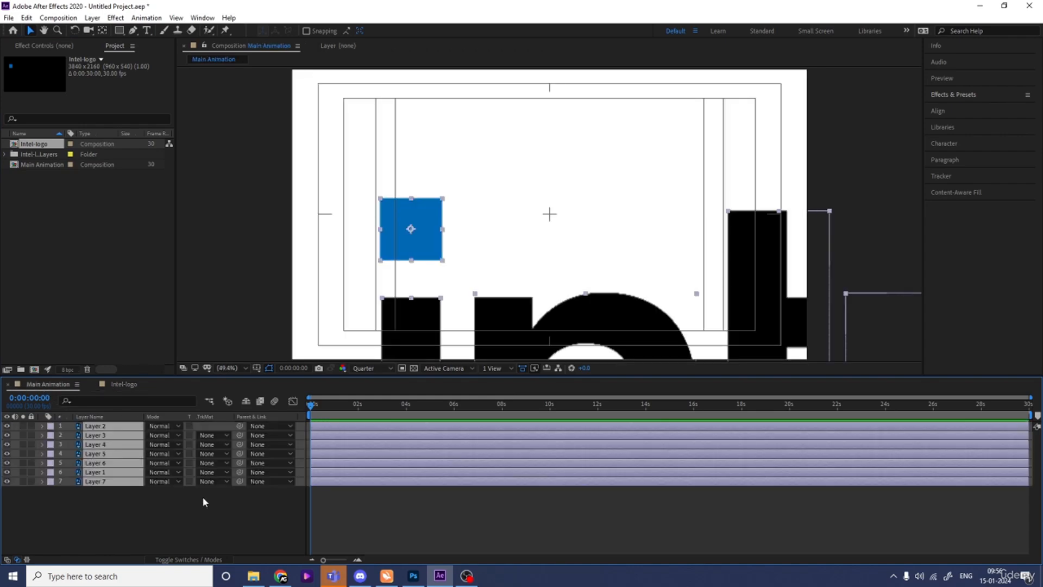
- Scale all logo layers to 22% through a new parent null object, and delete that null
{"action": "right_click", "coordinate": [202, 496]}
{"action": "mouse_move", "coordinate": [231, 383]}
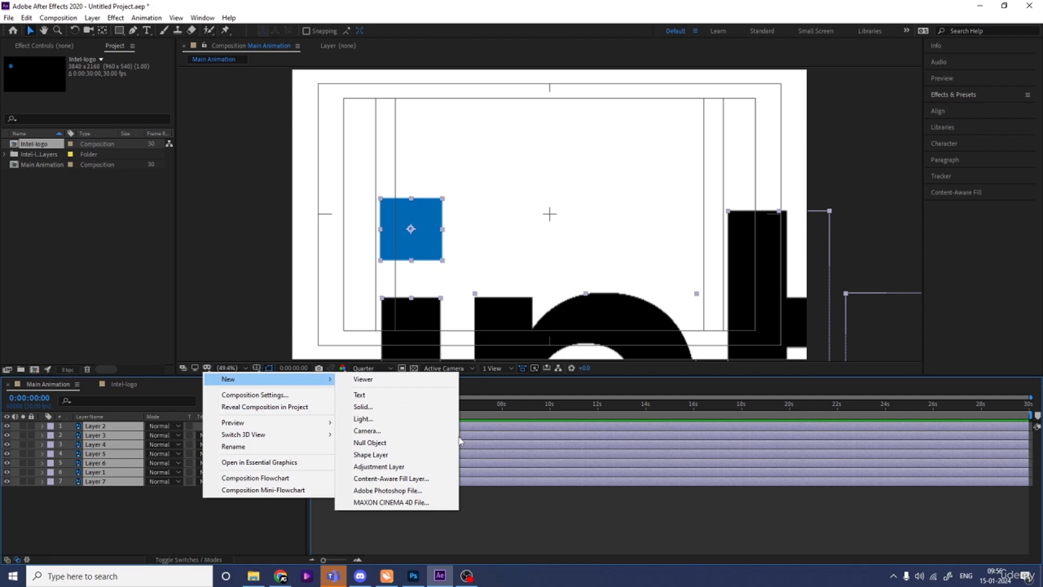
{"action": "left_click", "coordinate": [416, 451]}
{"action": "left_click", "coordinate": [122, 435]}
{"action": "left_click", "coordinate": [104, 489], "text": "shift"}
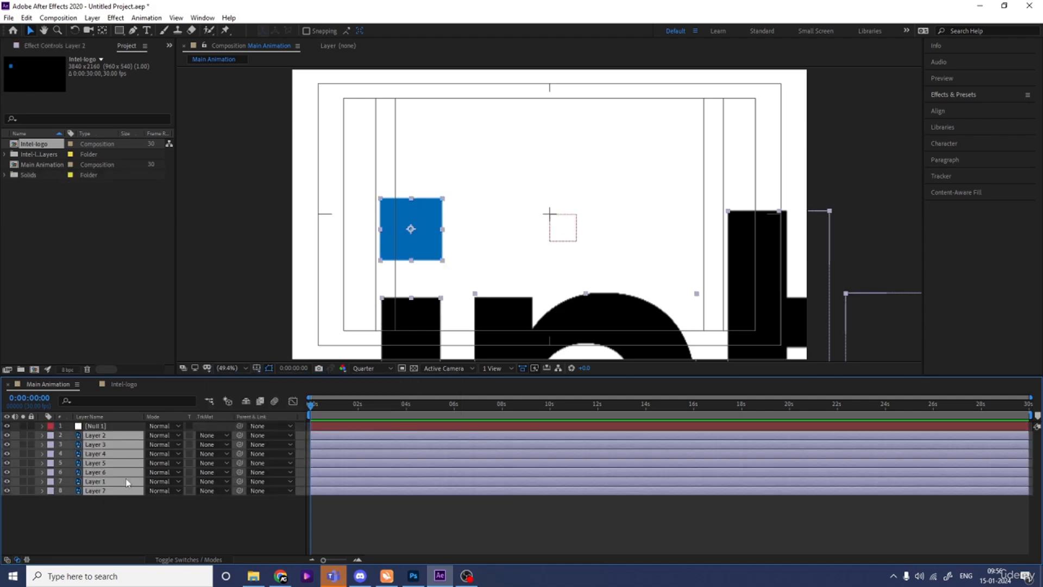
{"action": "left_click_drag", "start_coordinate": [239, 435], "coordinate": [117, 436]}
{"action": "key", "text": "s"}
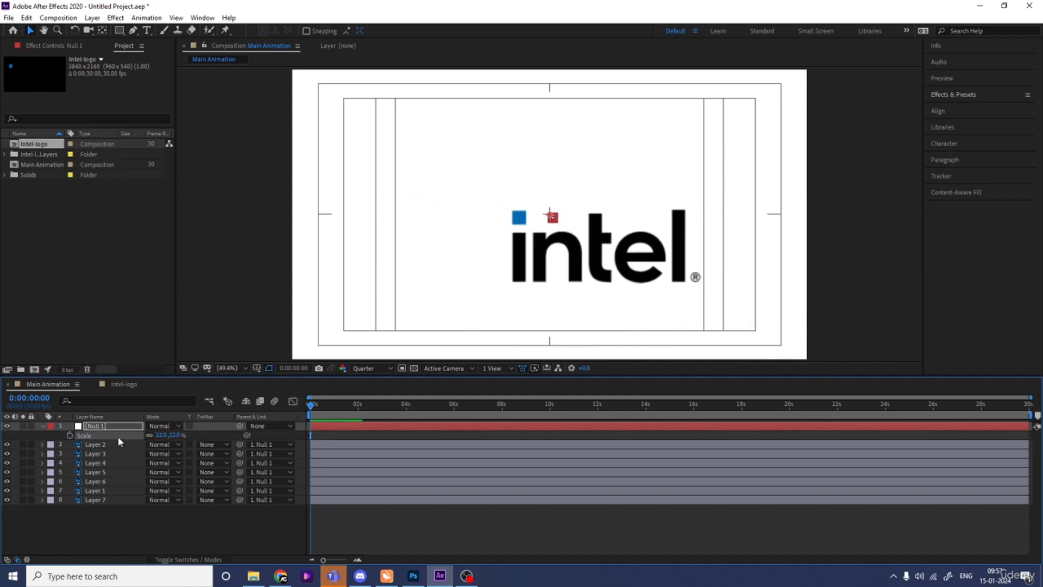
{"action": "key", "text": "Delete"}
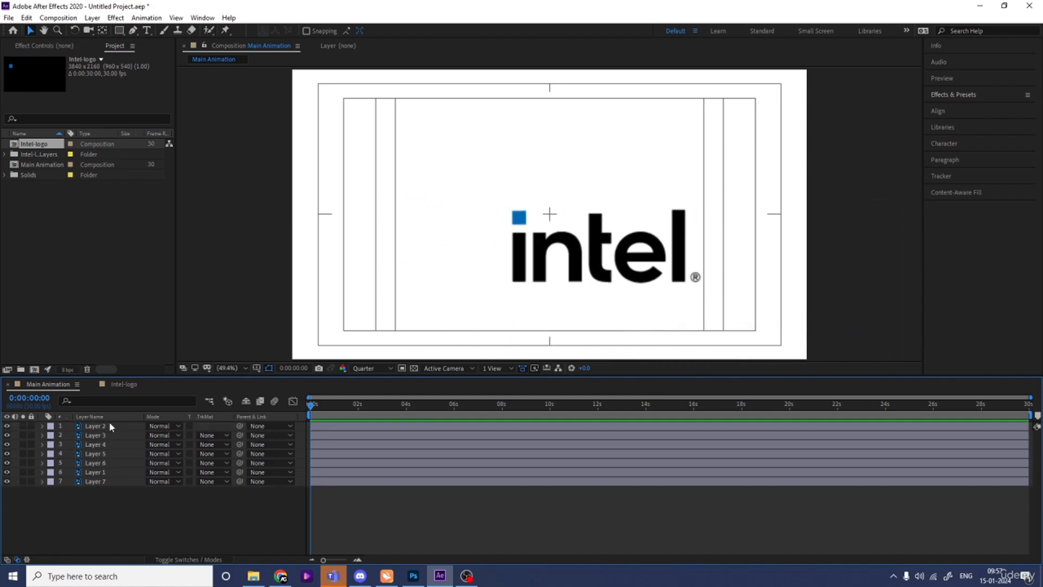
- Move all logo layers together into the left half of the frame, roughly centred vertically
{"action": "key", "text": "ctrl+a"}
{"action": "left_click_drag", "start_coordinate": [535, 266], "coordinate": [386, 230]}
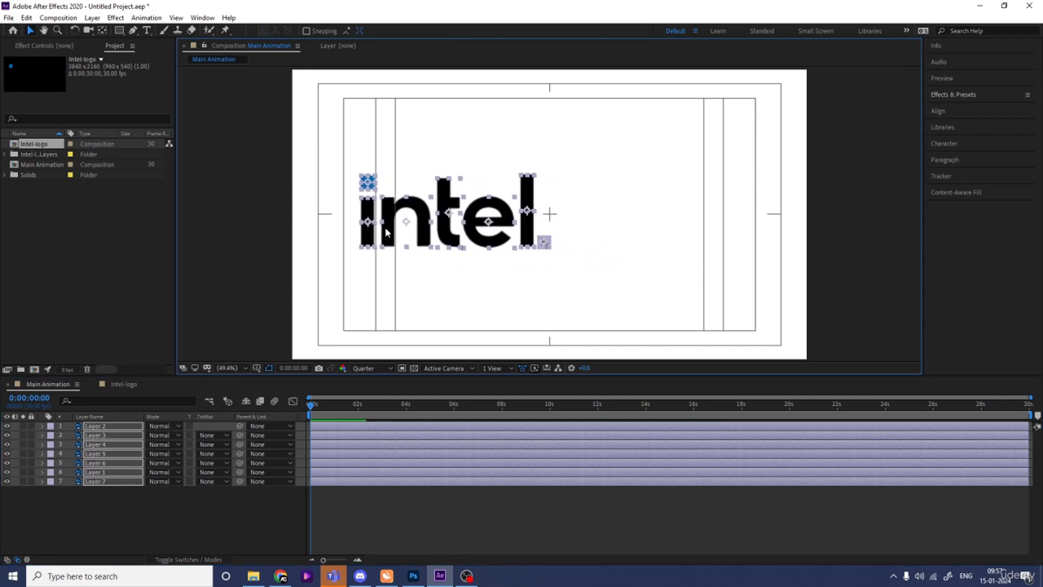
{"action": "left_click", "coordinate": [632, 232]}
- Duplicate the blue square layer and rename the copy Animate
{"action": "left_click", "coordinate": [373, 186]}
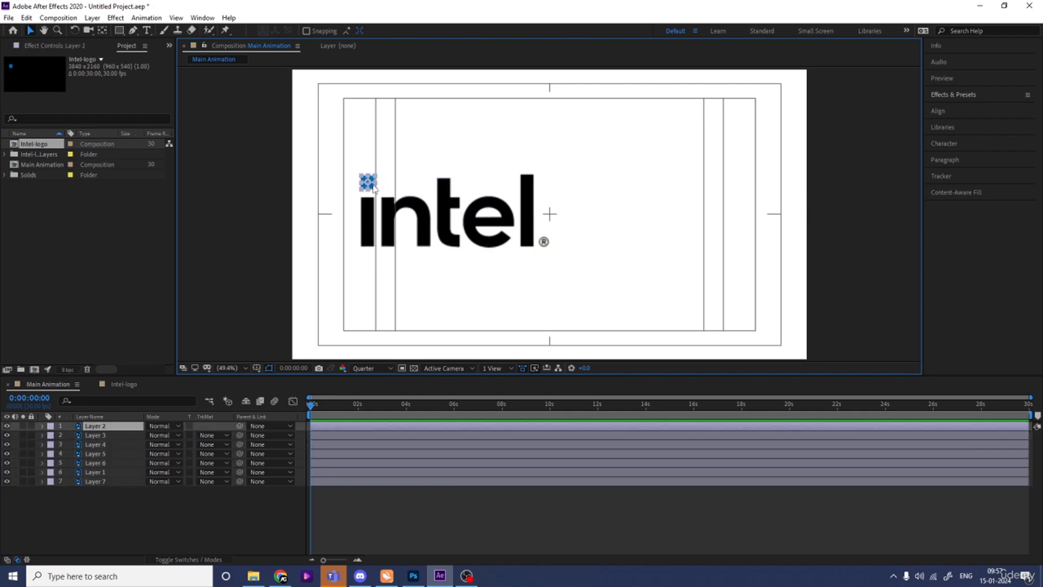
{"action": "key", "text": "ctrl+d"}
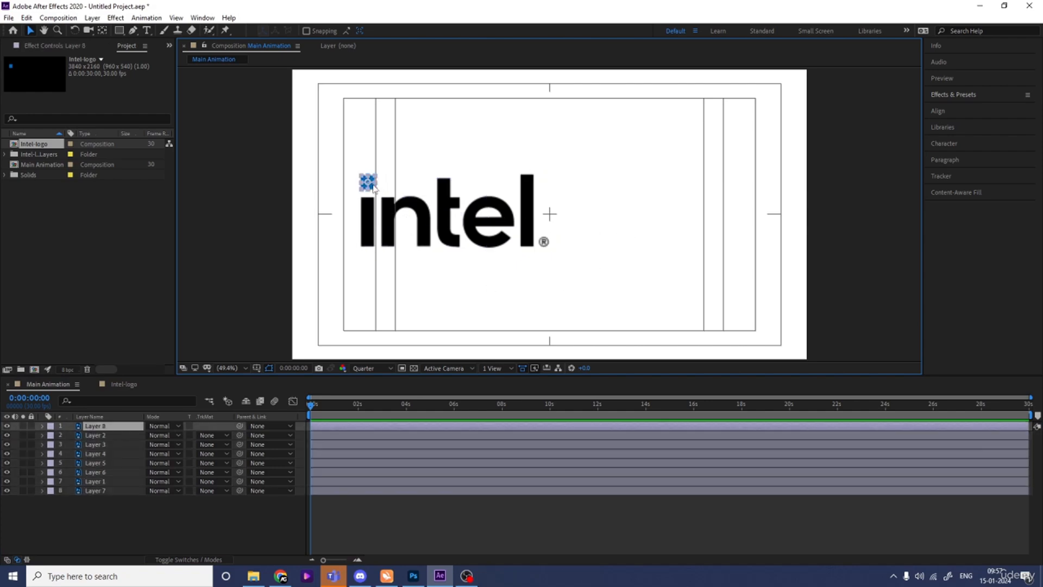
{"action": "double_click", "coordinate": [110, 421]}
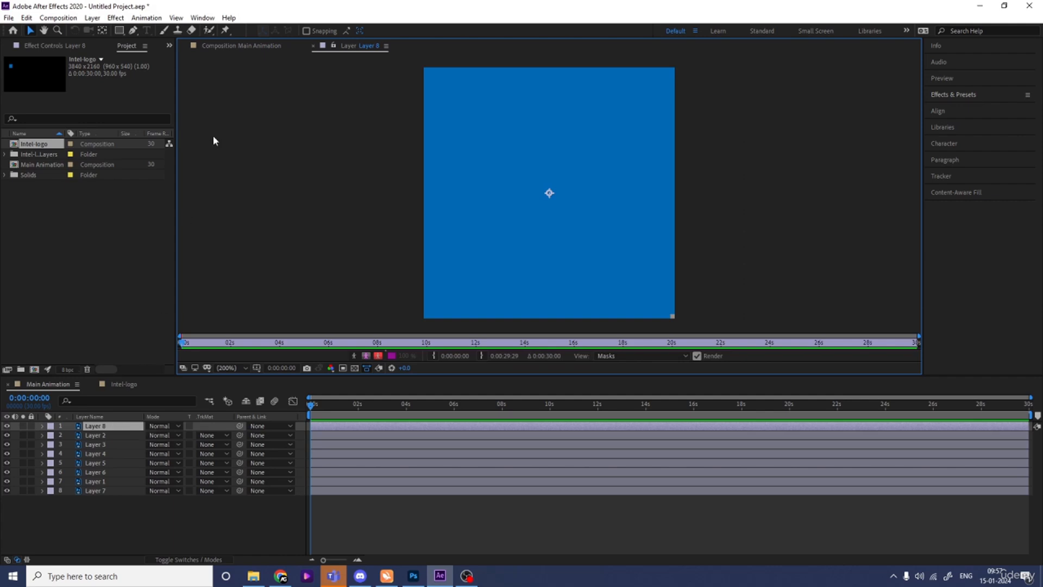
{"action": "left_click", "coordinate": [233, 46]}
{"action": "left_click", "coordinate": [104, 427]}
{"action": "key", "text": "Return"}
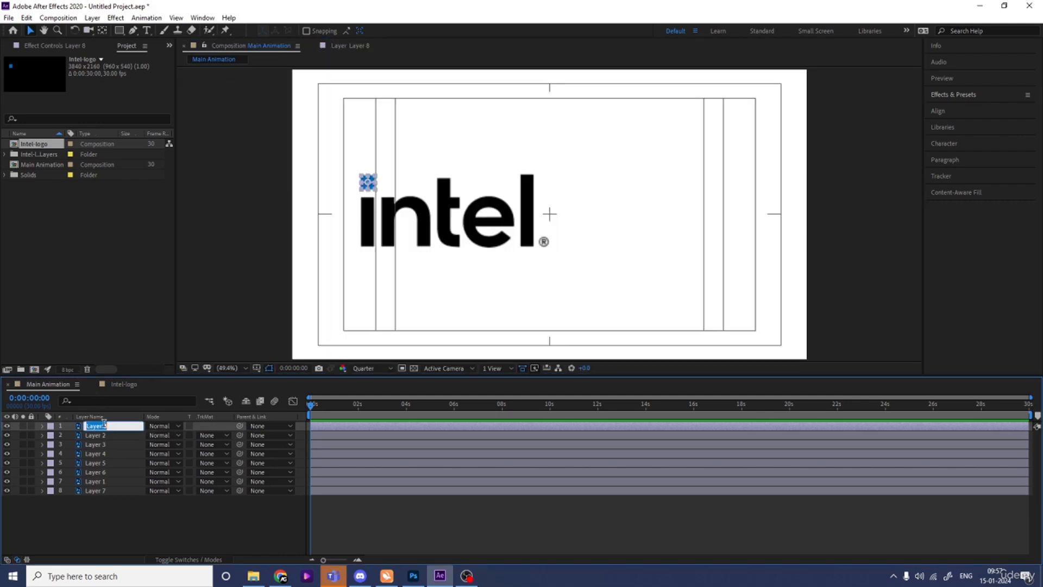
{"action": "type", "text": "Animate"}
{"action": "key", "text": "Return"}
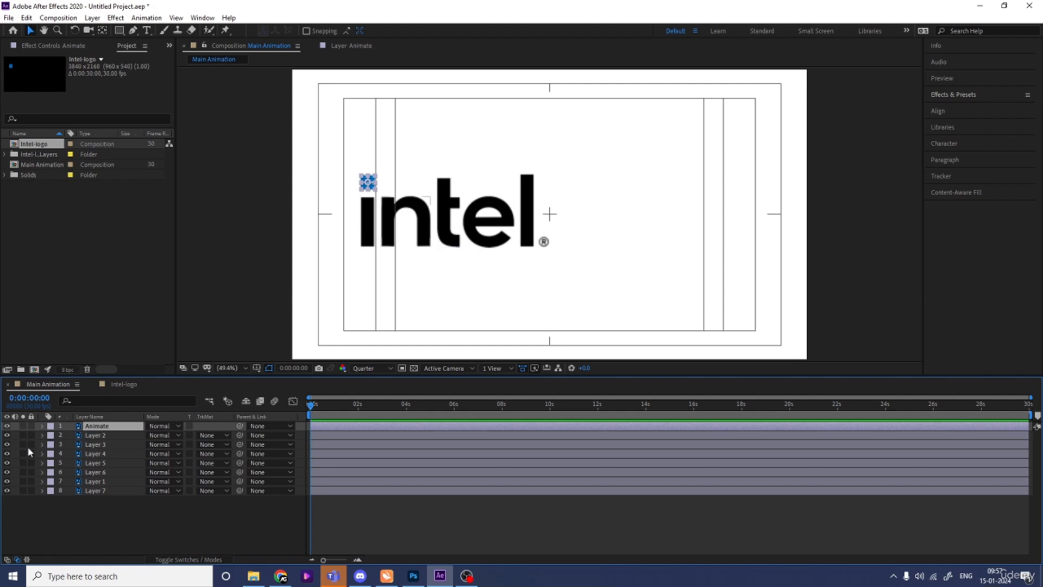
- Set the Animate layer's label colour to Yellow
{"action": "left_click", "coordinate": [50, 427]}
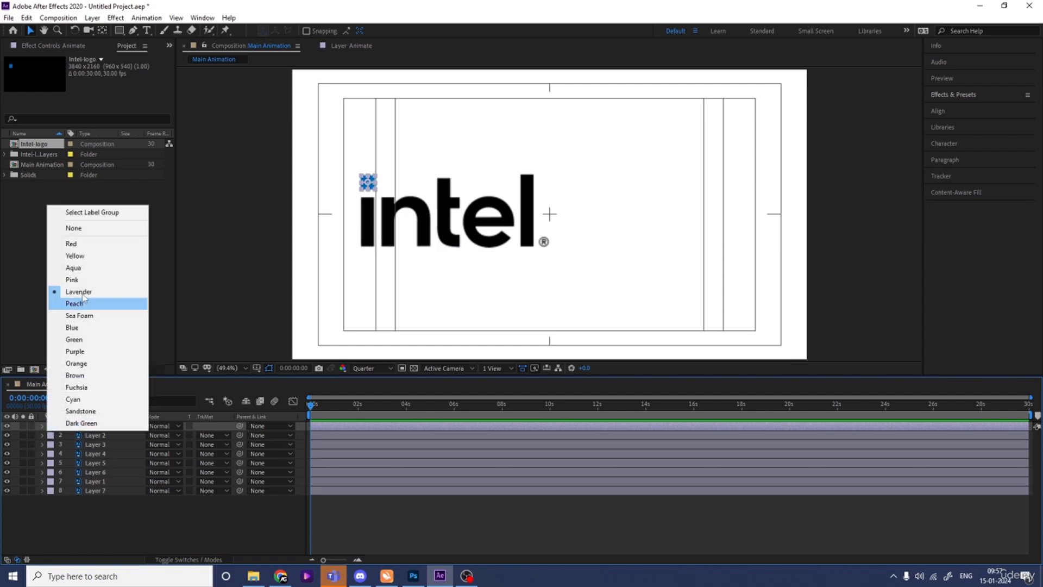
{"action": "left_click", "coordinate": [82, 256]}
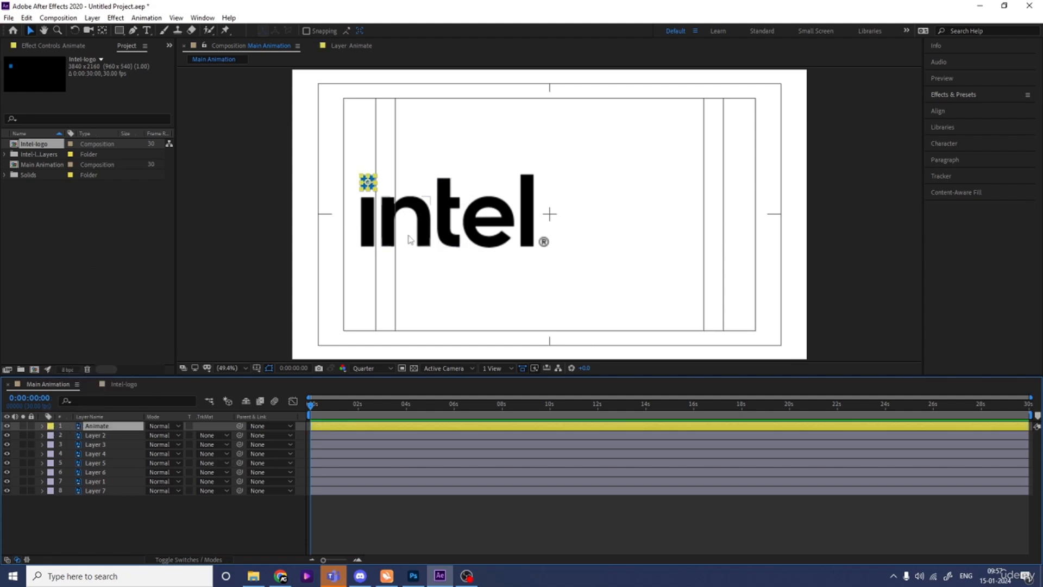
- Lock all the logo layers from Layer 2 down to Layer 7, leaving only the Animate layer unlocked
{"action": "left_click", "coordinate": [82, 435]}
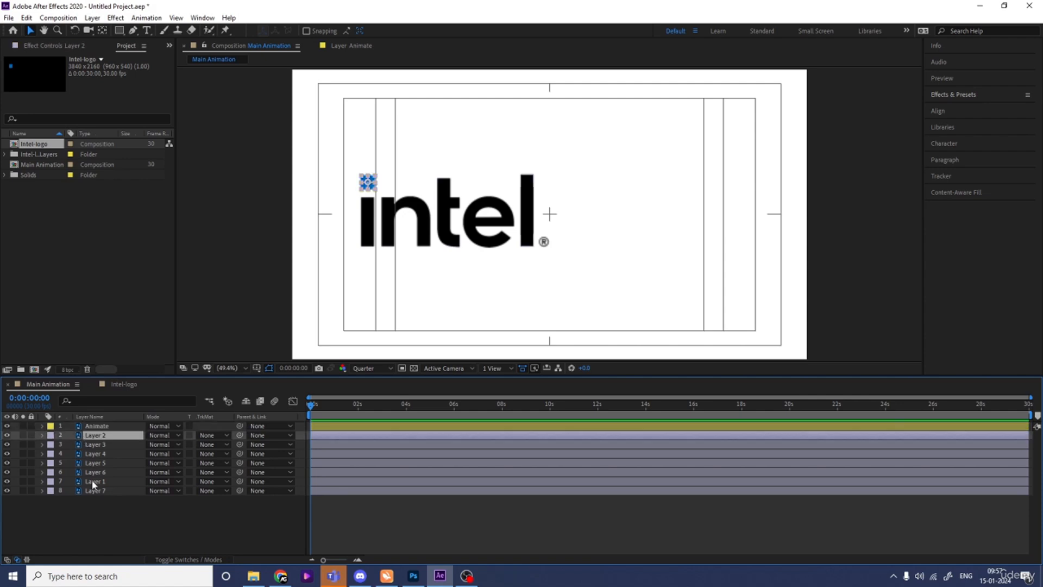
{"action": "left_click", "coordinate": [92, 490], "text": "shift"}
{"action": "left_click", "coordinate": [31, 491]}
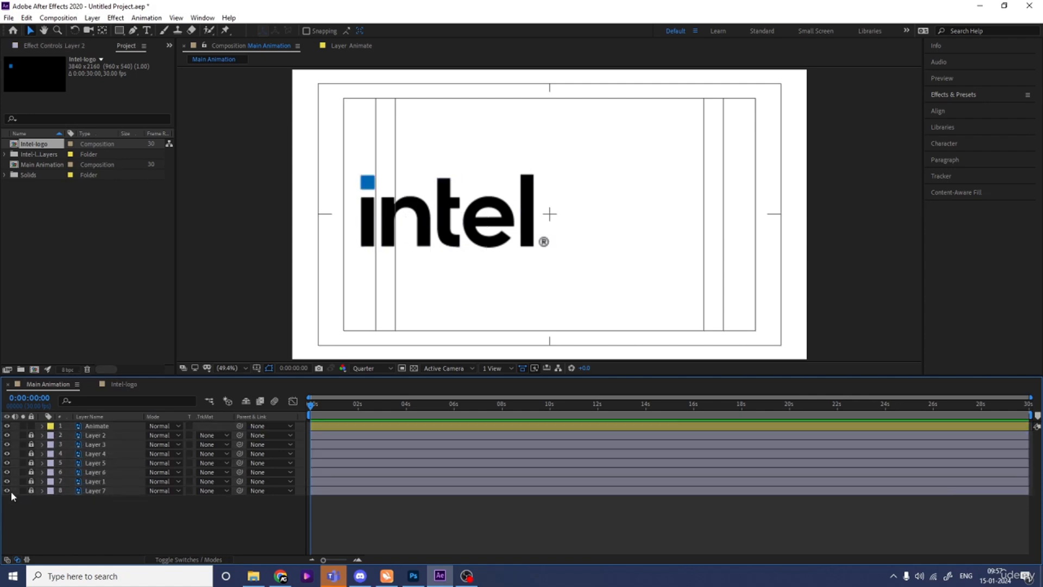
- Hide all the locked logo layers, from Layer 2 down to Layer 7
{"action": "left_click_drag", "start_coordinate": [7, 490], "coordinate": [9, 437]}
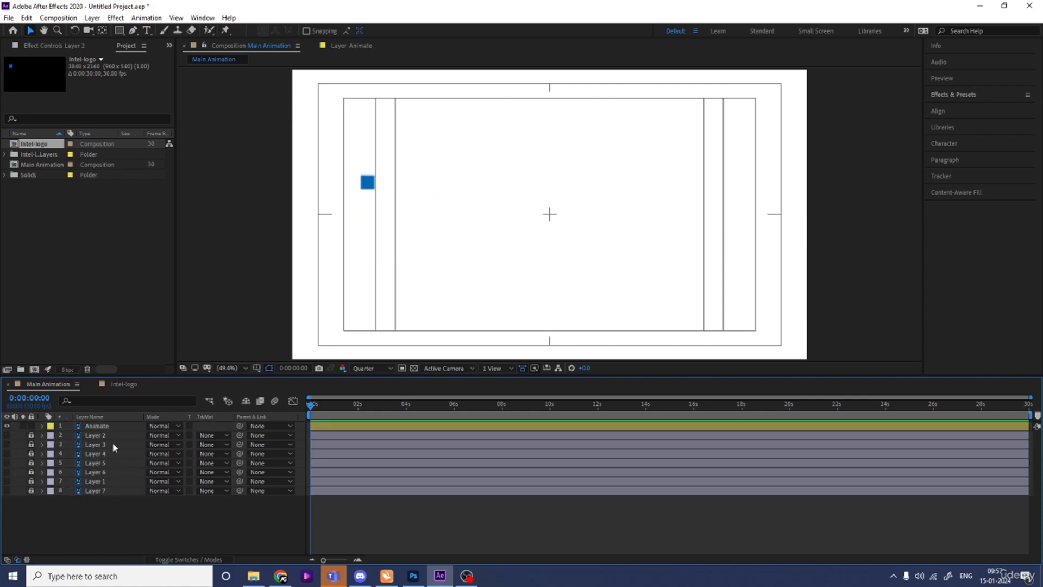
- Duplicate the Animate layer and set the copy's label colour to Red
{"action": "left_click", "coordinate": [103, 426]}
{"action": "key", "text": "ctrl+d"}
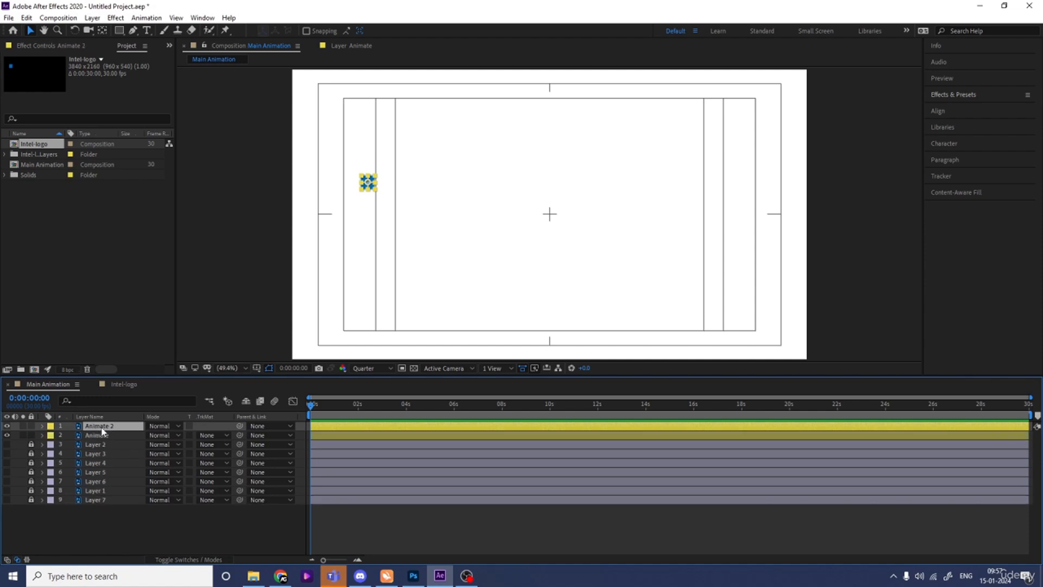
{"action": "left_click", "coordinate": [51, 426]}
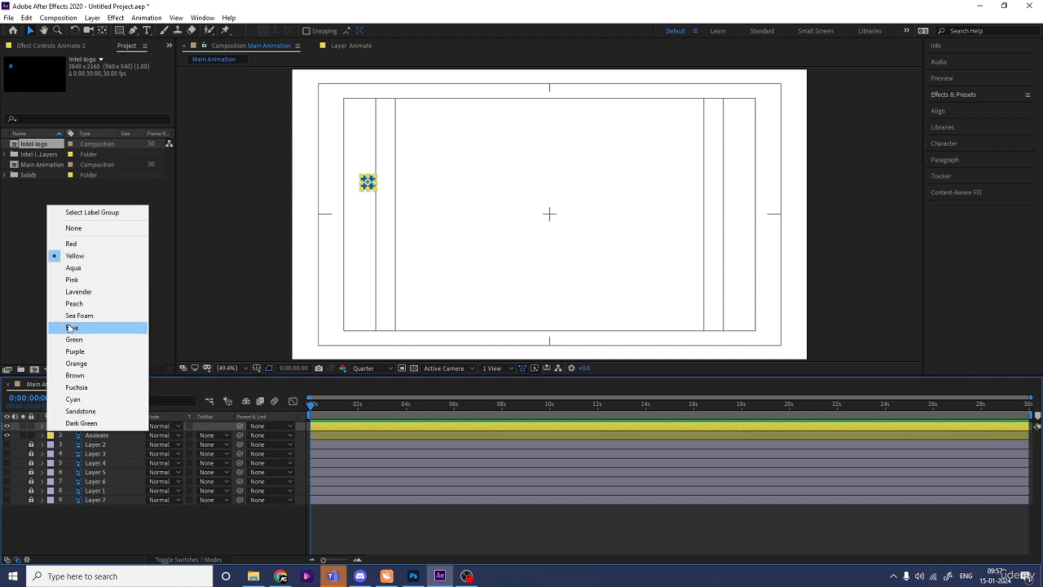
{"action": "left_click", "coordinate": [71, 244]}
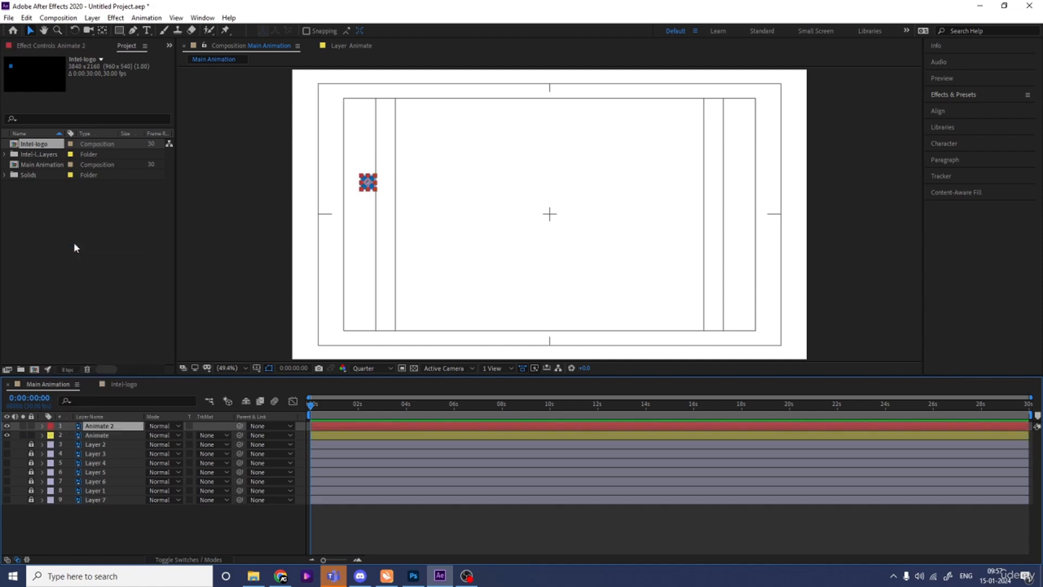
- Move the Animate and Animate 2 squares together into the right half of the frame, roughly centred vertically
{"action": "left_click", "coordinate": [97, 438]}
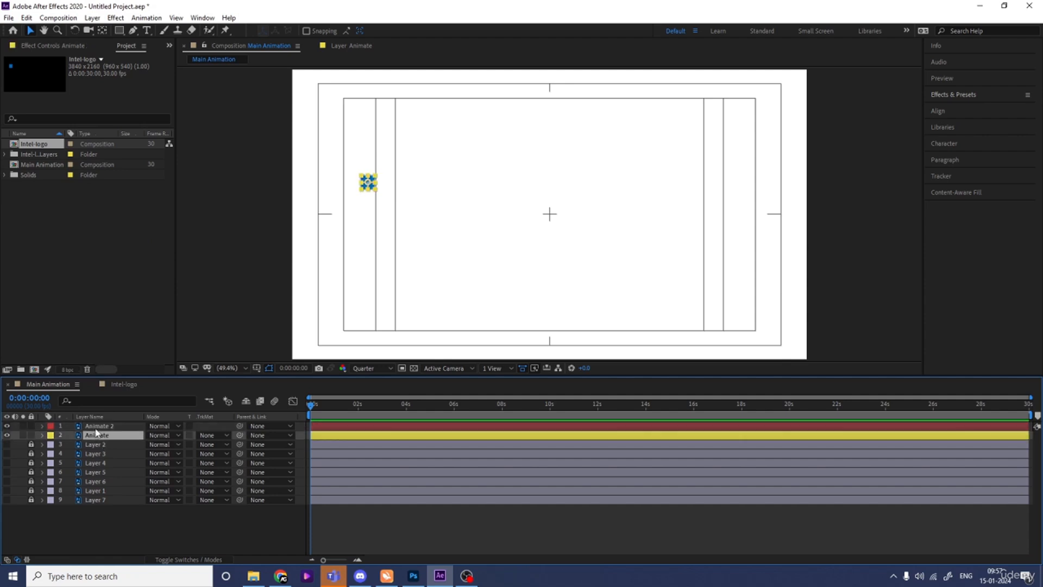
{"action": "left_click", "coordinate": [96, 427], "text": "shift"}
{"action": "left_click_drag", "start_coordinate": [369, 187], "coordinate": [664, 219]}
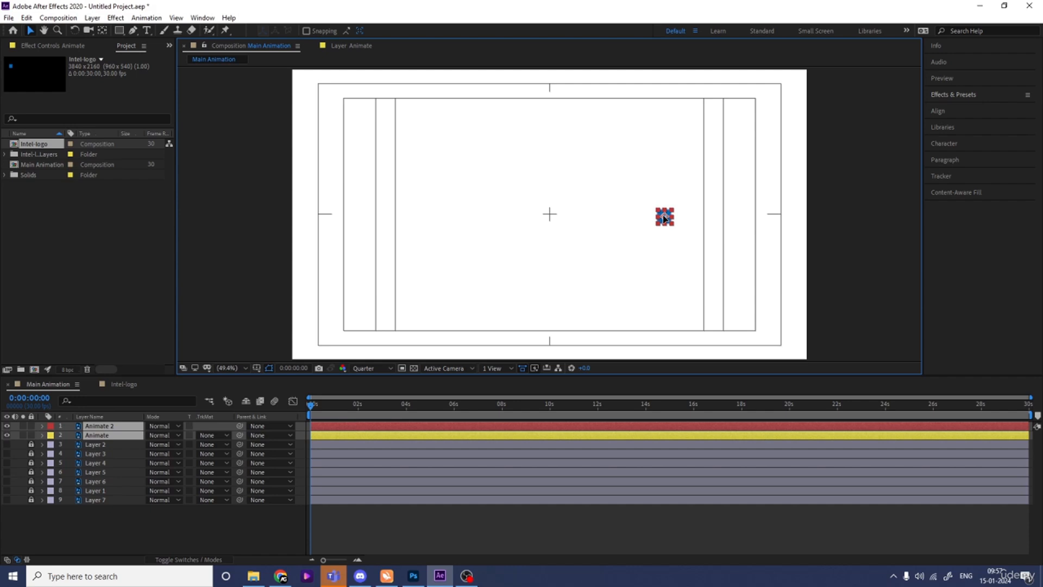
{"action": "left_click", "coordinate": [53, 514]}
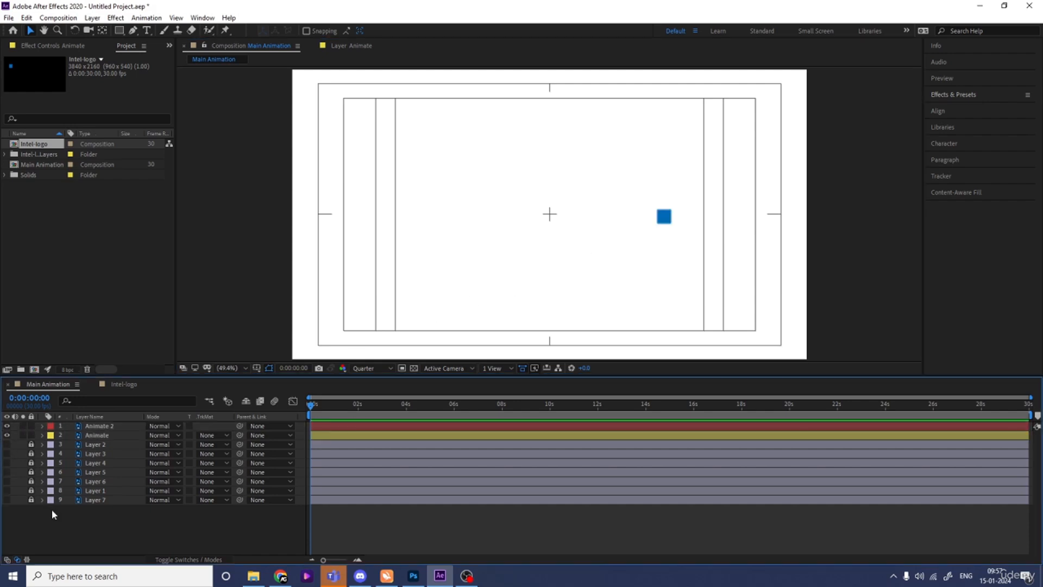
- Hide the Animate 2 layer and set the Animate layer's scale to 91%
{"action": "left_click", "coordinate": [97, 435]}
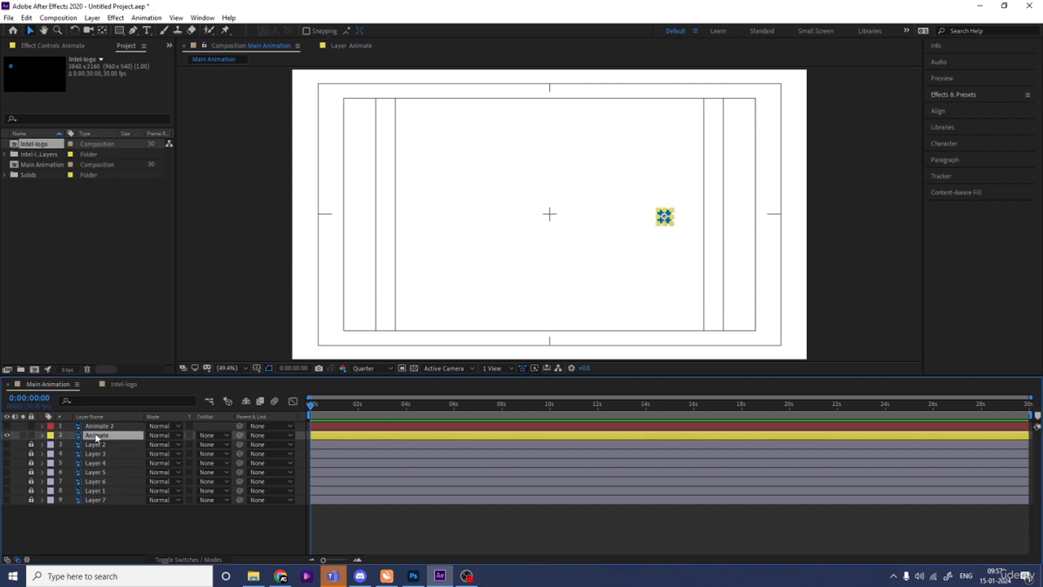
{"action": "key", "text": "s"}
{"action": "left_click_drag", "start_coordinate": [165, 446], "coordinate": [194, 438]}
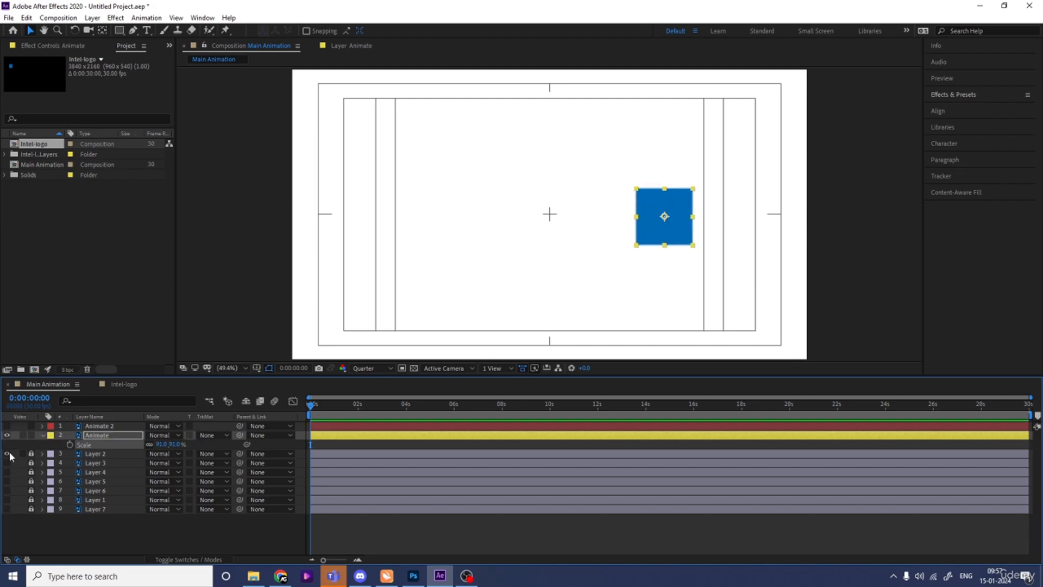
- Show the locked logo layers again and place a horizontal ruler guide along the baseline of the intel lettering
{"action": "left_click_drag", "start_coordinate": [7, 453], "coordinate": [10, 540]}
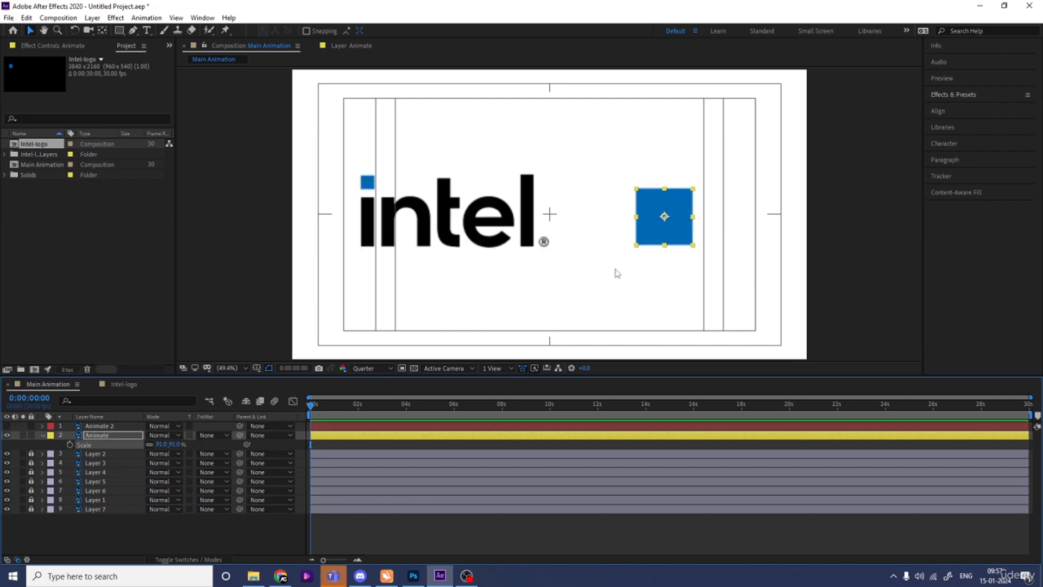
{"action": "key", "text": "ctrl+r"}
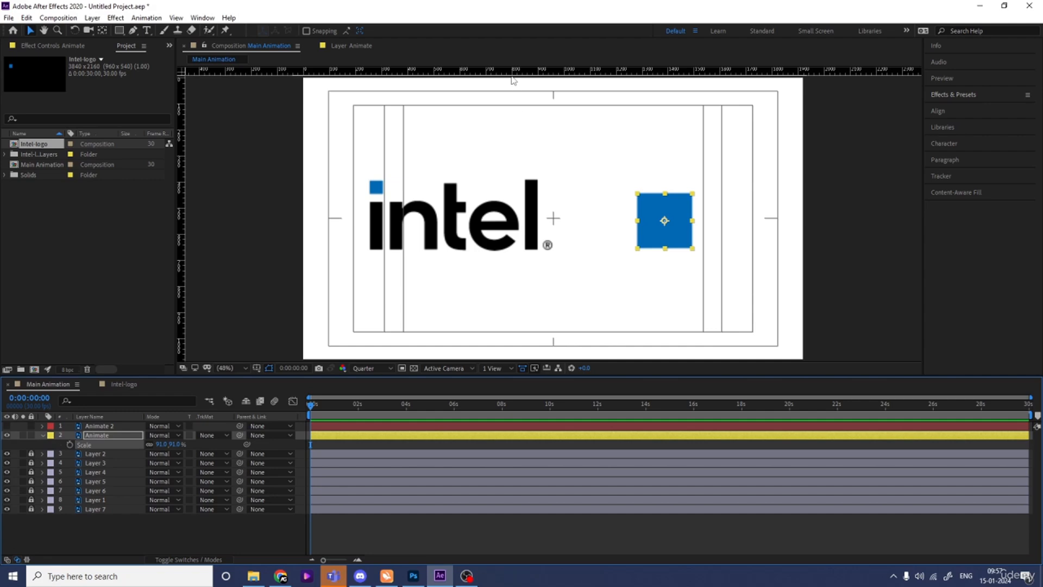
{"action": "left_click_drag", "start_coordinate": [503, 73], "coordinate": [562, 250]}
{"action": "left_click", "coordinate": [770, 193]}
- Nudge the large Animate square down until its bottom edge sits on the guide
{"action": "left_click", "coordinate": [681, 226]}
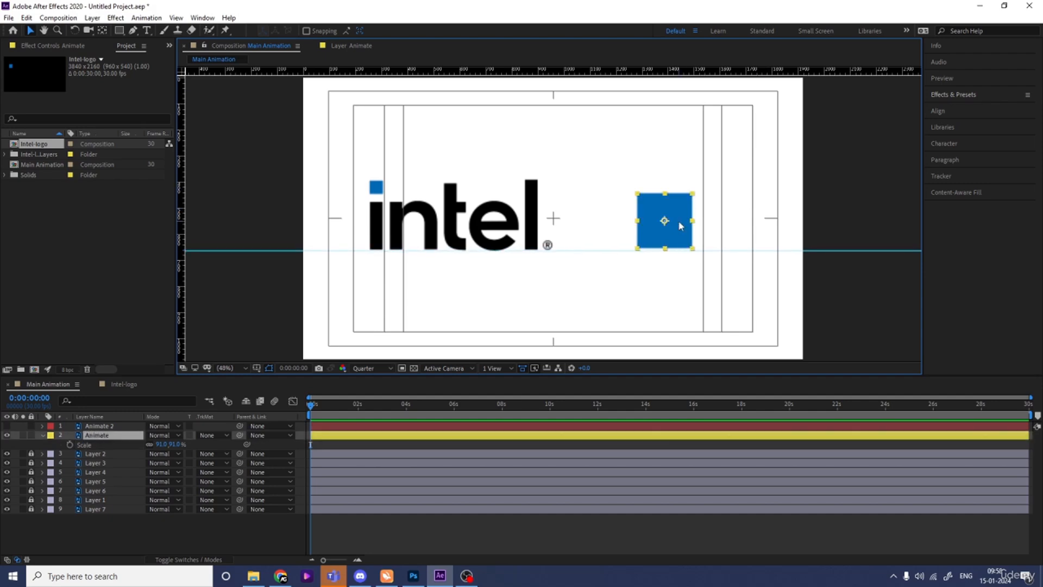
{"action": "key", "text": "Down"}
{"action": "key", "text": "Down"}
{"action": "key", "text": "Down"}
{"action": "key", "text": "Down"}
{"action": "key", "text": "Down"}
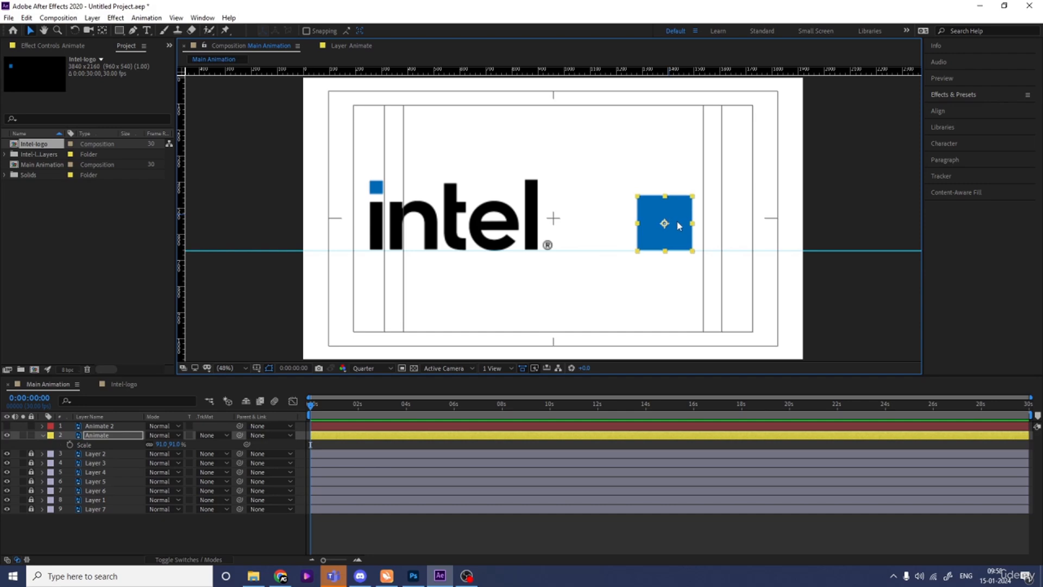
- Show the Animate 2 layer and move its small square so it touches the large square's upper-left corner diagonally
{"action": "left_click", "coordinate": [6, 427]}
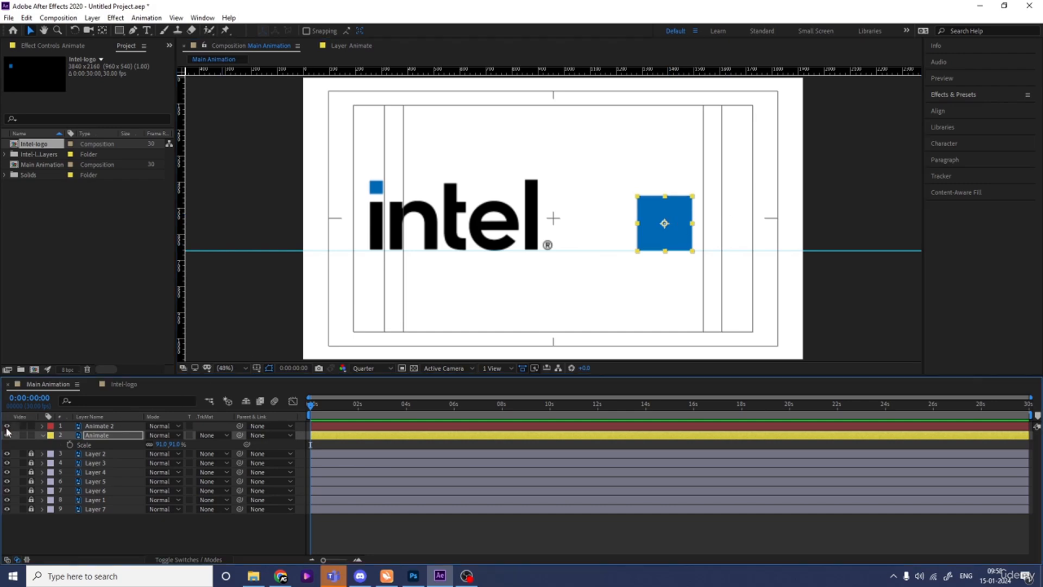
{"action": "left_click", "coordinate": [123, 428]}
{"action": "left_click_drag", "start_coordinate": [668, 223], "coordinate": [634, 195]}
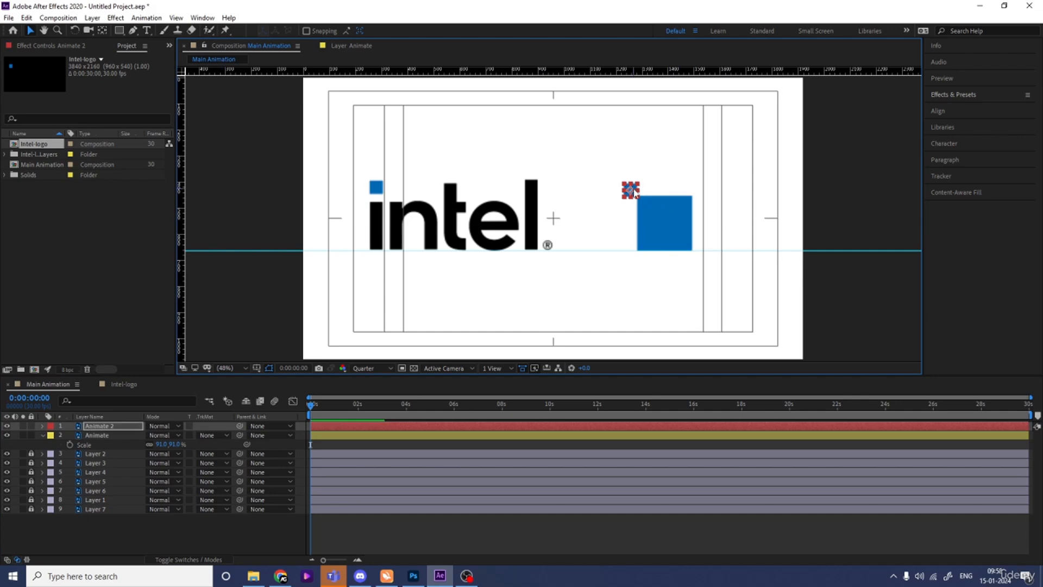
{"action": "key", "text": "slash"}
{"action": "key", "text": "period"}
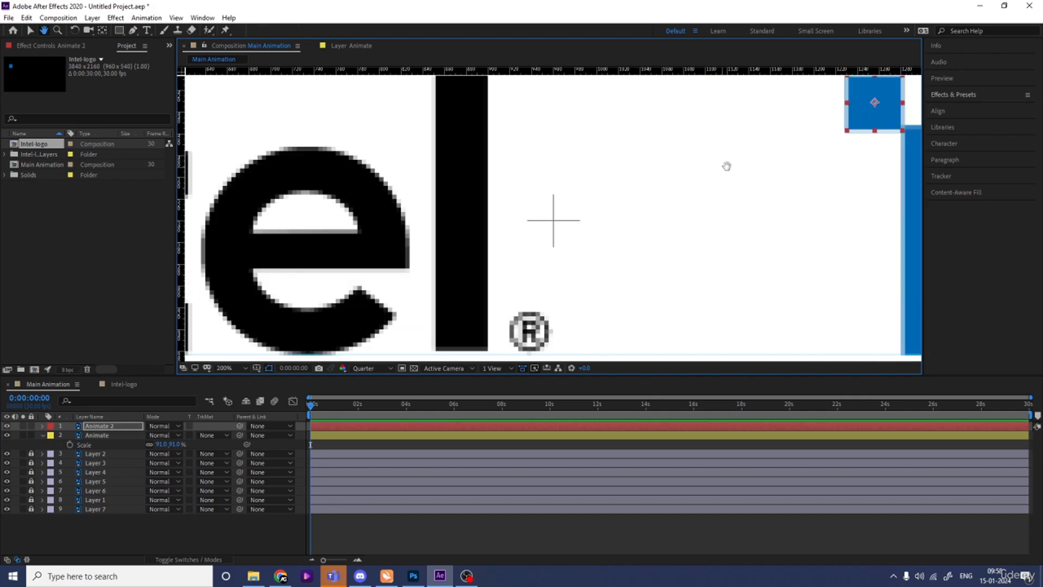
{"action": "left_click_drag", "start_coordinate": [726, 163], "coordinate": [435, 243]}
{"action": "left_click_drag", "start_coordinate": [586, 206], "coordinate": [588, 204]}
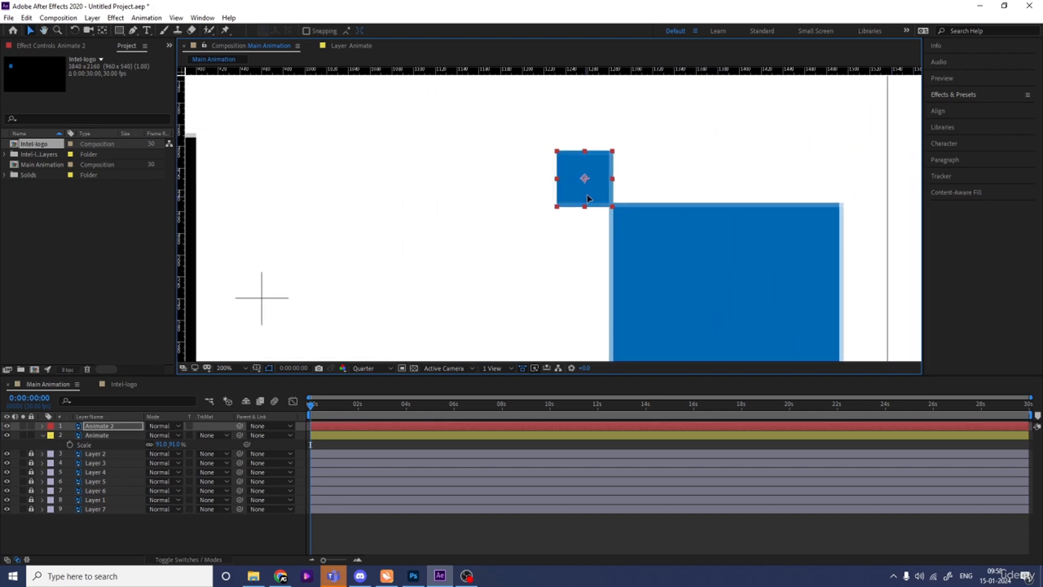
- Set the composition preview resolution to Full
{"action": "left_click", "coordinate": [378, 368]}
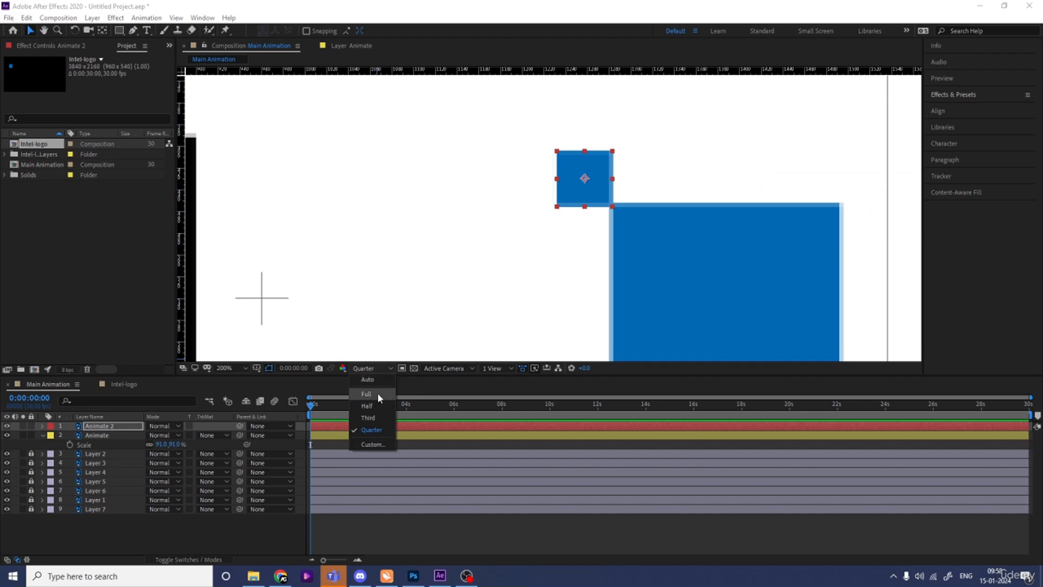
{"action": "left_click", "coordinate": [377, 392]}
{"action": "left_click", "coordinate": [547, 247]}
- Move the Animate 2 square's anchor point to its lower-right corner, where it meets the large square
{"action": "left_click", "coordinate": [584, 187]}
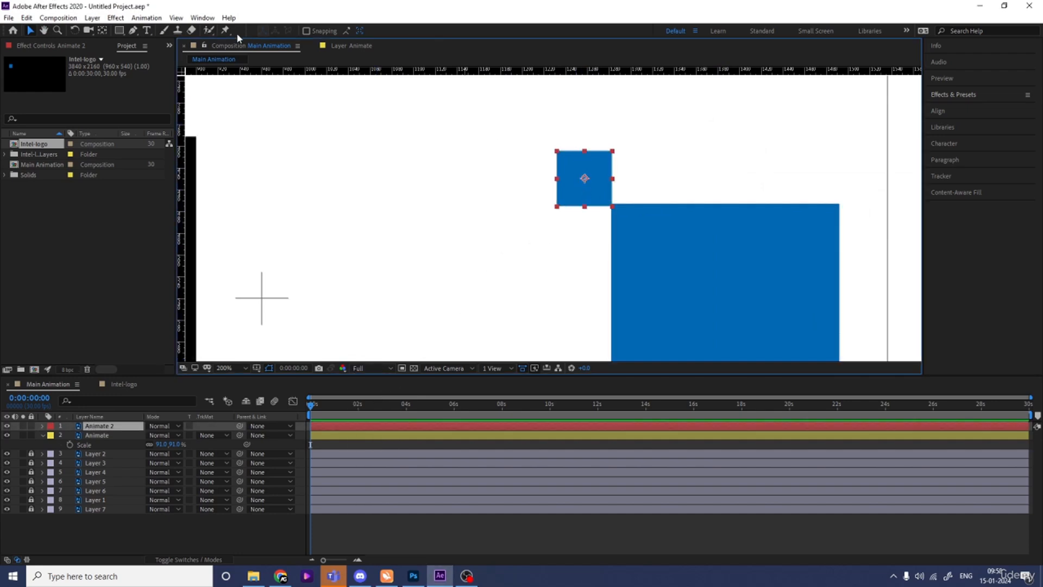
{"action": "left_click", "coordinate": [102, 31]}
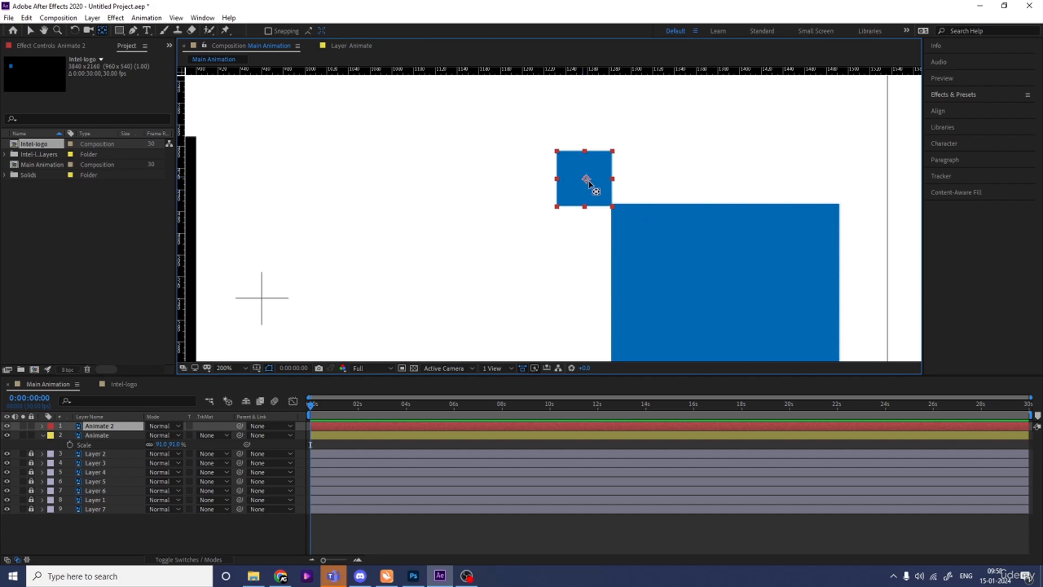
{"action": "left_click_drag", "start_coordinate": [588, 183], "coordinate": [611, 204]}
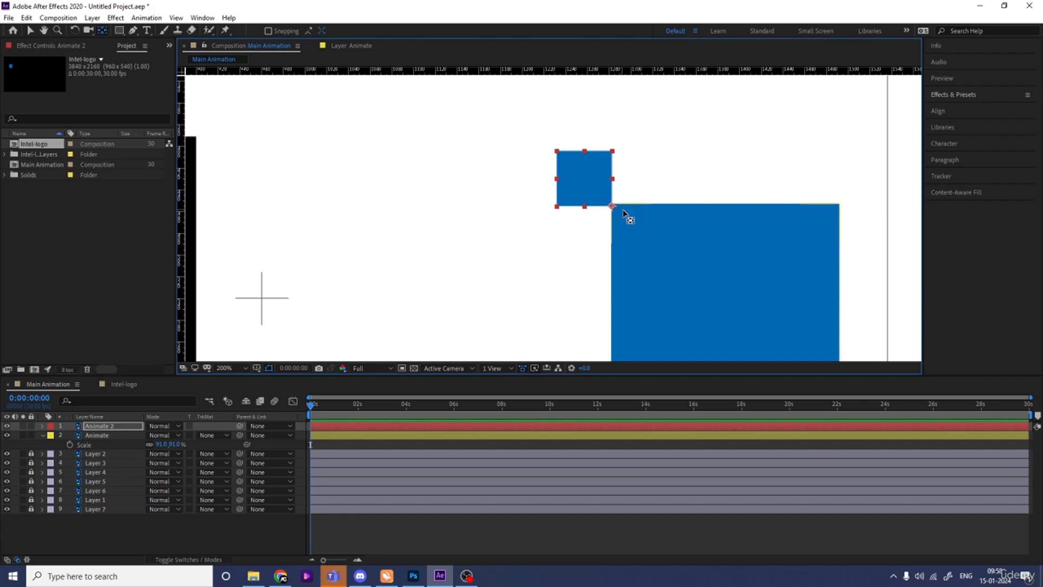
{"action": "left_click", "coordinate": [229, 368]}
{"action": "left_click", "coordinate": [228, 186]}
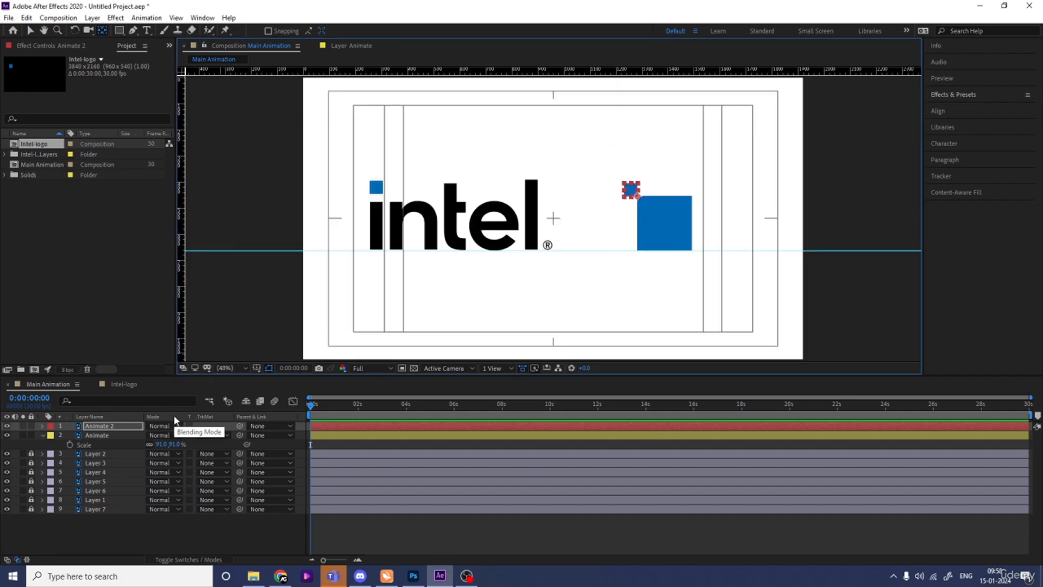
{"action": "left_click", "coordinate": [122, 519]}
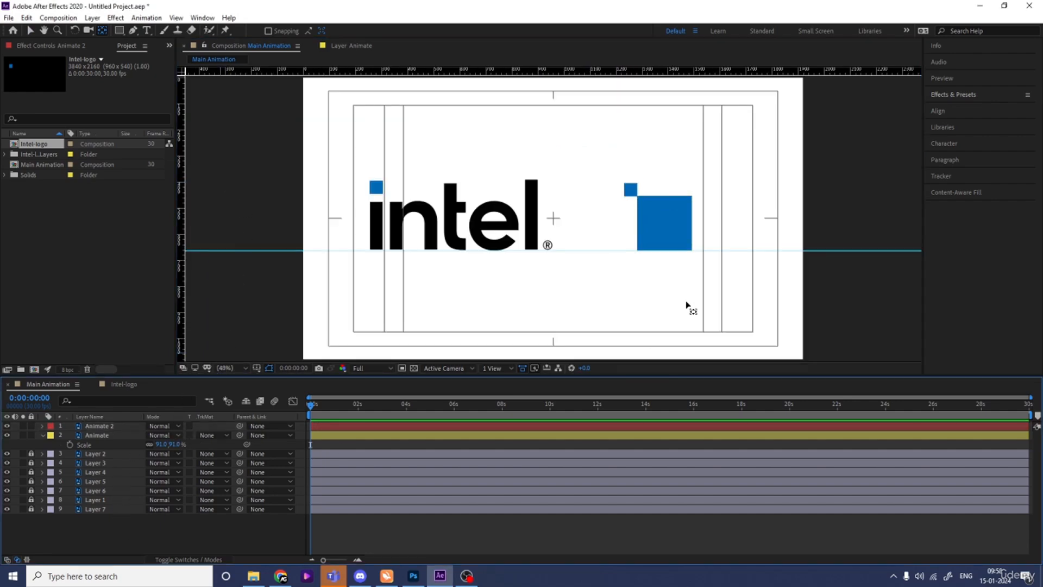
- Apply the Fill effect to the large Animate square and sample its colour from the black logo lettering
{"action": "left_click", "coordinate": [668, 226]}
{"action": "left_click", "coordinate": [951, 95]}
{"action": "left_click", "coordinate": [961, 108]}
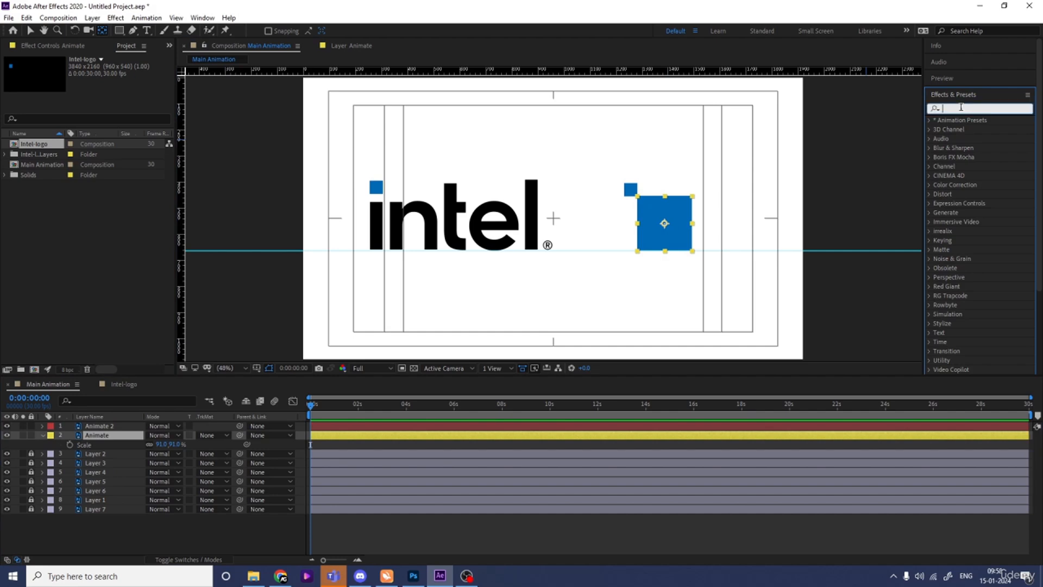
{"action": "type", "text": "fill"}
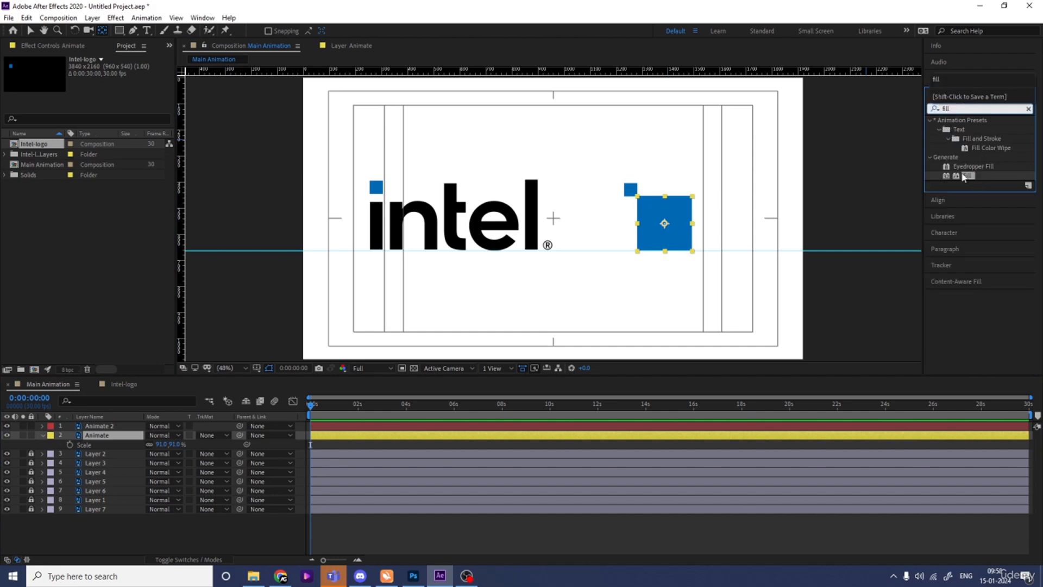
{"action": "double_click", "coordinate": [967, 176]}
{"action": "left_click", "coordinate": [115, 96]}
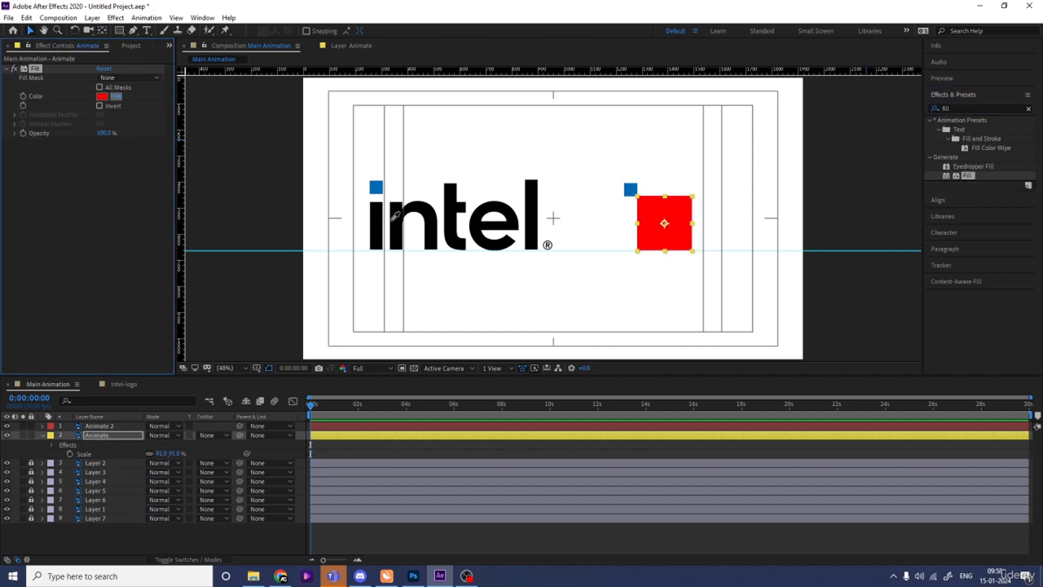
{"action": "left_click", "coordinate": [402, 212]}
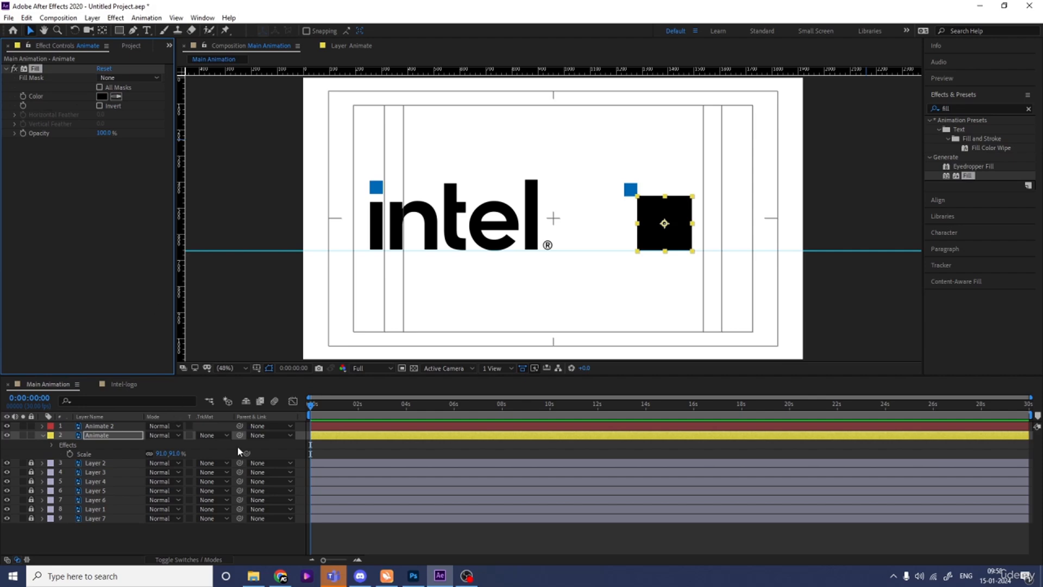
{"action": "left_click", "coordinate": [374, 460]}
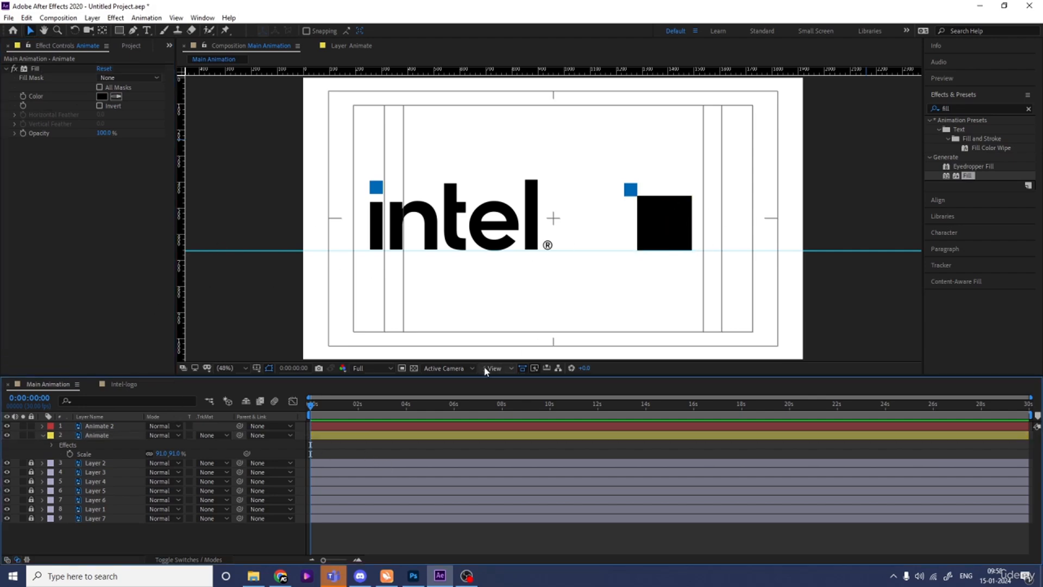
- Add Position keyframes to the Animate layer at 0:00:00:00, 0:00:00:29 and 0:00:01:13
{"action": "left_click", "coordinate": [104, 436]}
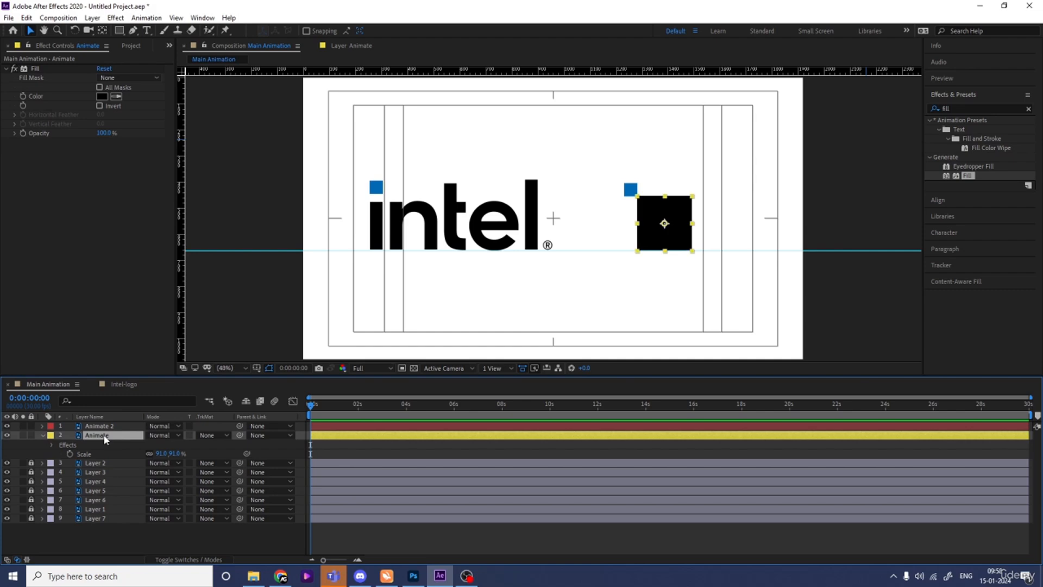
{"action": "key", "text": "p"}
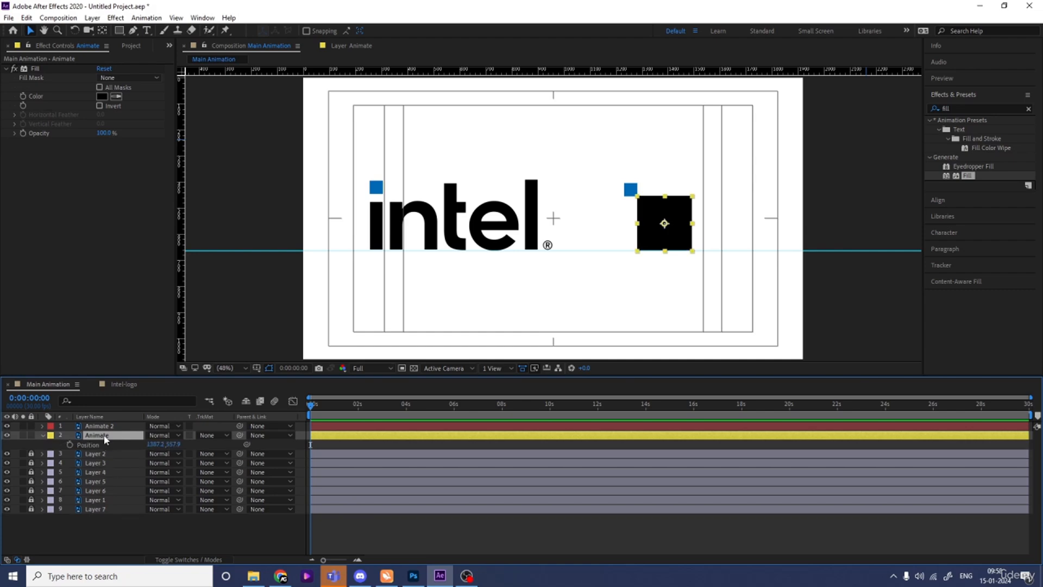
{"action": "left_click", "coordinate": [70, 444]}
{"action": "key", "text": "equal"}
{"action": "key", "text": "equal"}
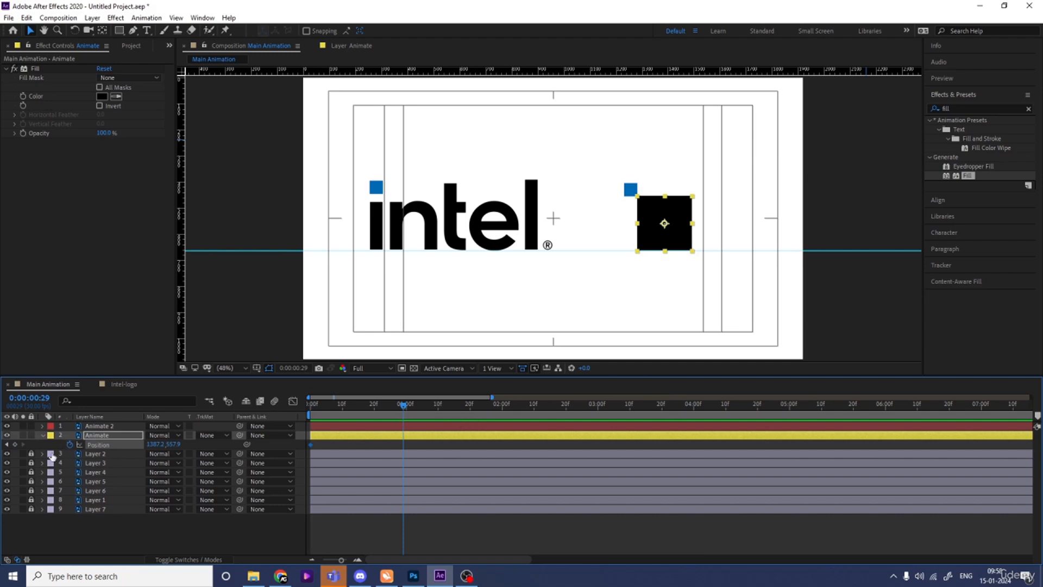
{"action": "left_click", "coordinate": [448, 405]}
{"action": "left_click", "coordinate": [15, 445]}
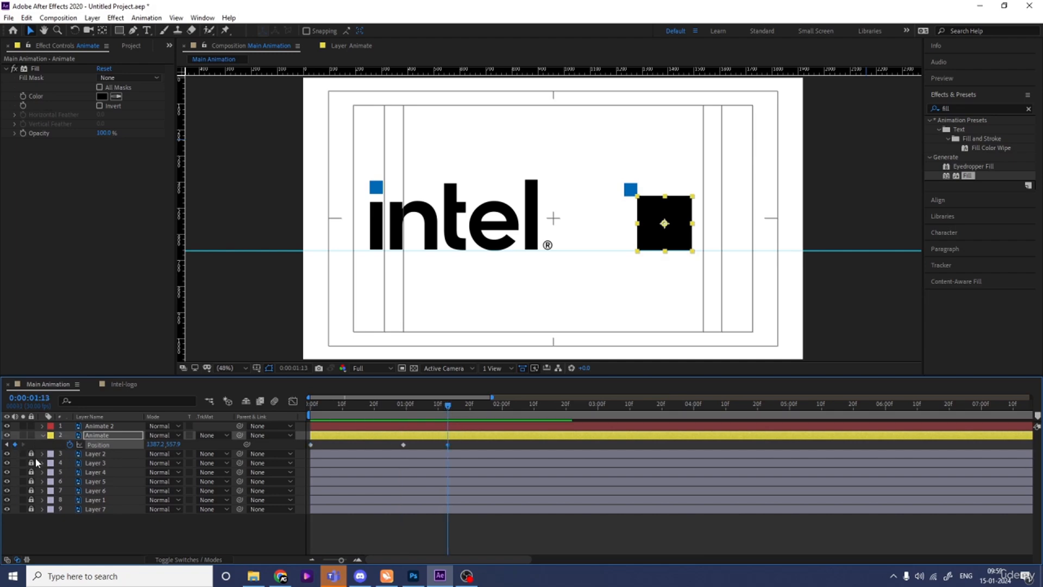
- Raise the black square to Y position 484.9 at 0:00:01:06, and move it straight up above the frame at the first keyframe
{"action": "left_click", "coordinate": [425, 411]}
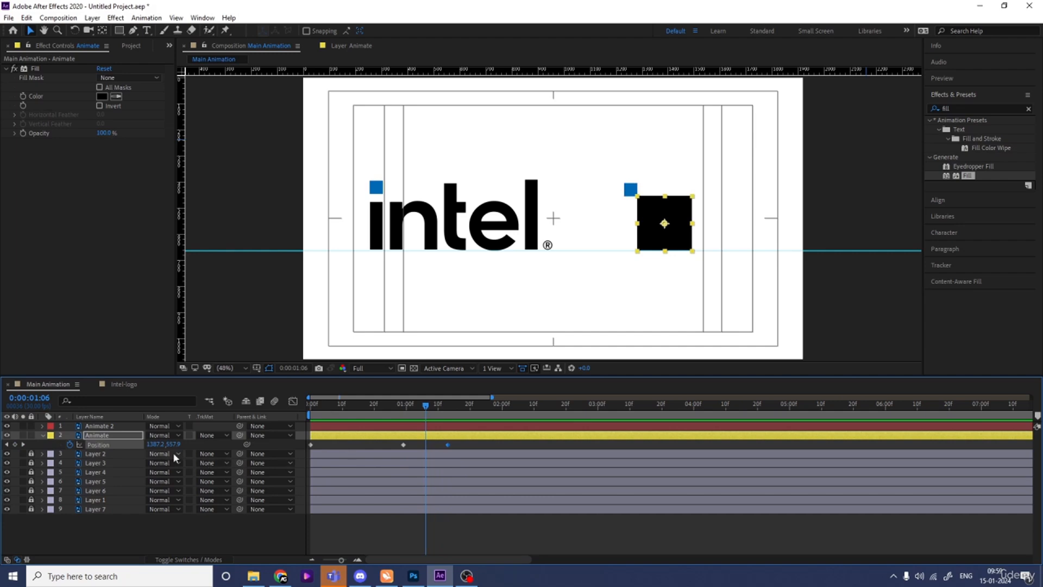
{"action": "left_click_drag", "start_coordinate": [173, 444], "coordinate": [144, 443]}
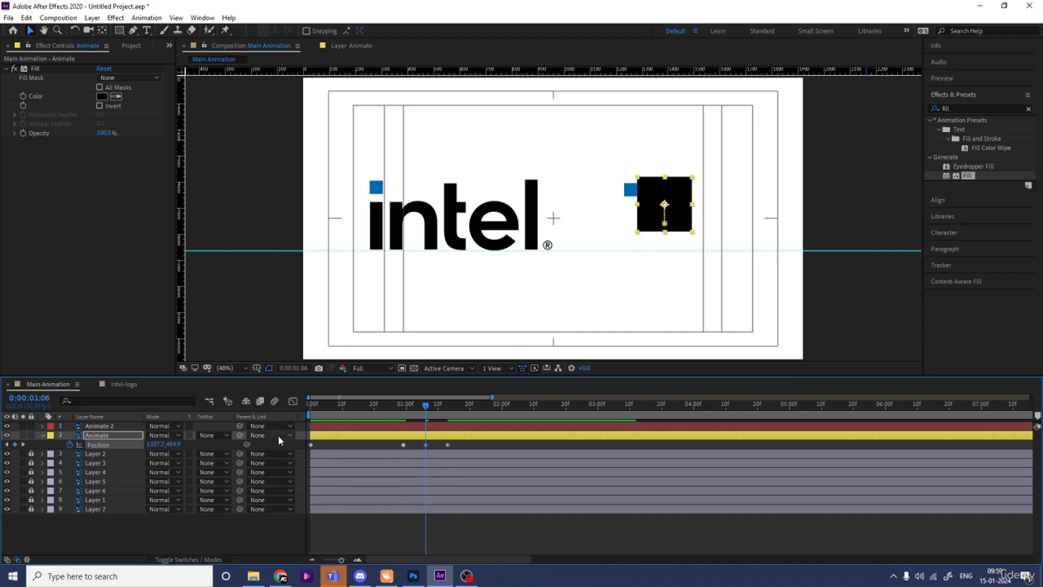
{"action": "key", "text": "Home"}
{"action": "left_click_drag", "start_coordinate": [687, 238], "coordinate": [686, 54]}
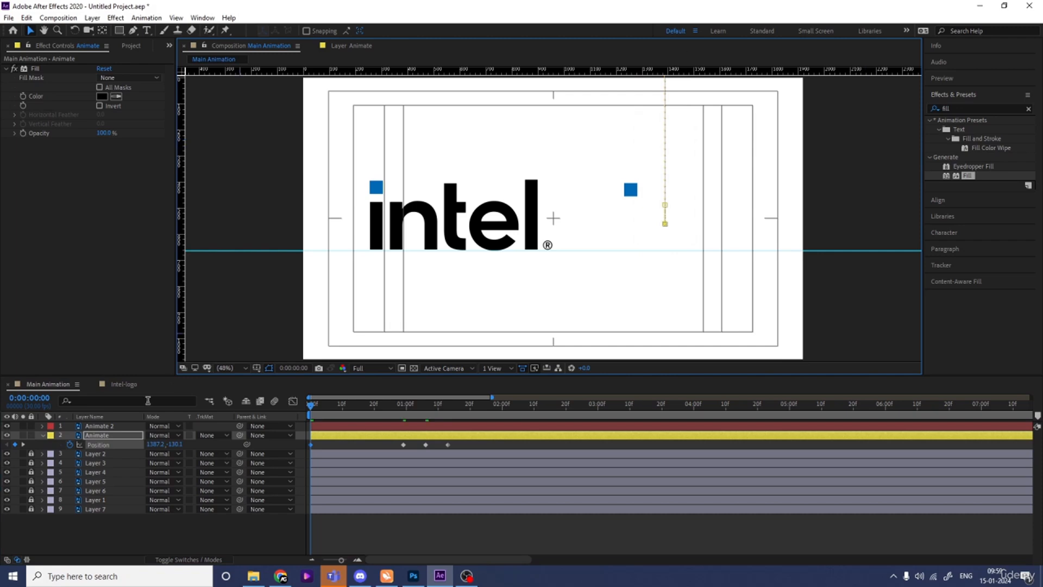
- Reshape the Animate layer's Position speed curve so the initial fall accelerates gradually and brakes sharply at the first landing, and preview it
{"action": "left_click", "coordinate": [113, 444]}
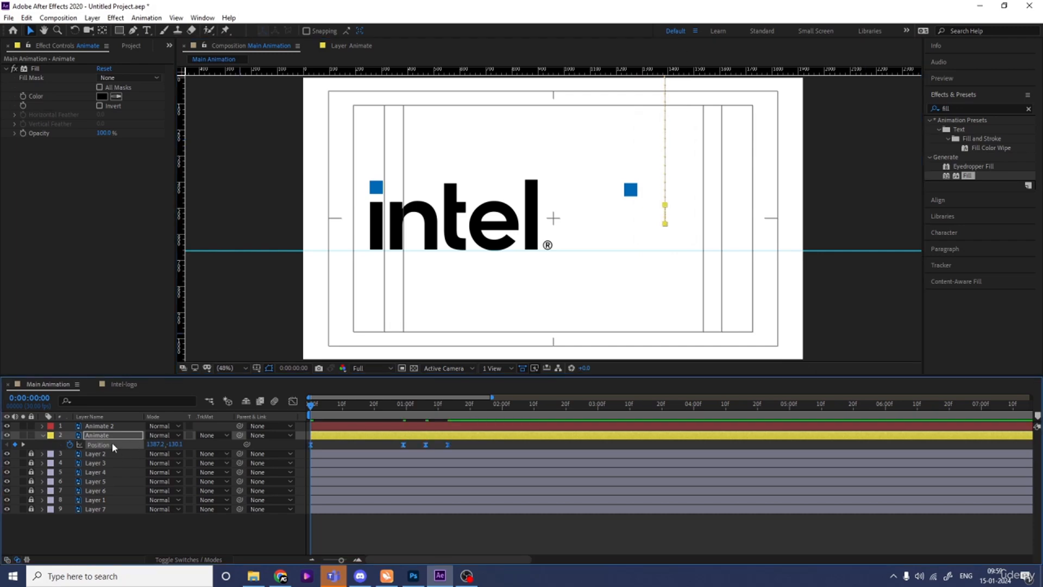
{"action": "left_click", "coordinate": [293, 402]}
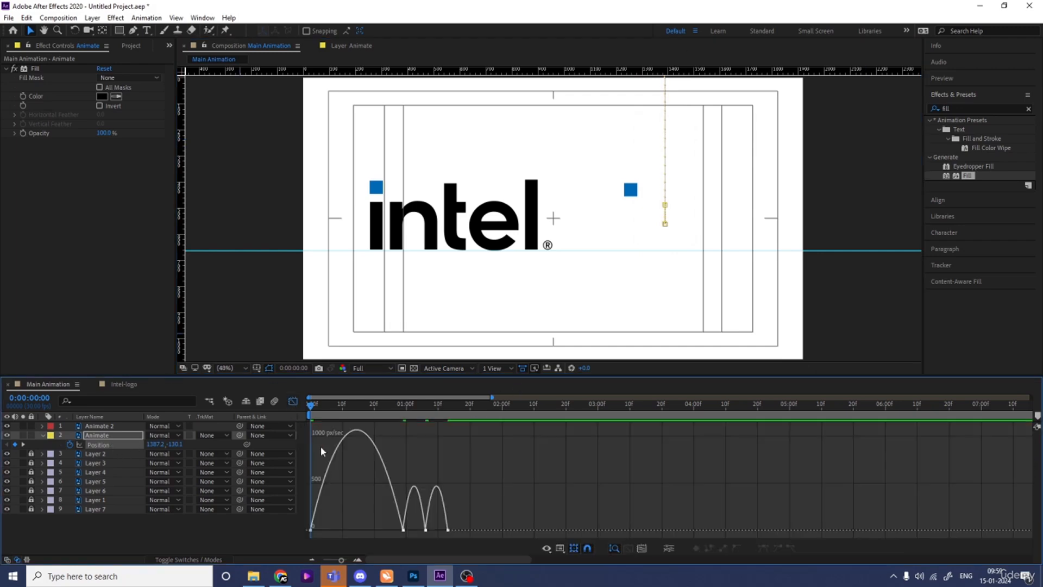
{"action": "left_click_drag", "start_coordinate": [326, 508], "coordinate": [374, 530]}
{"action": "key", "text": "="}
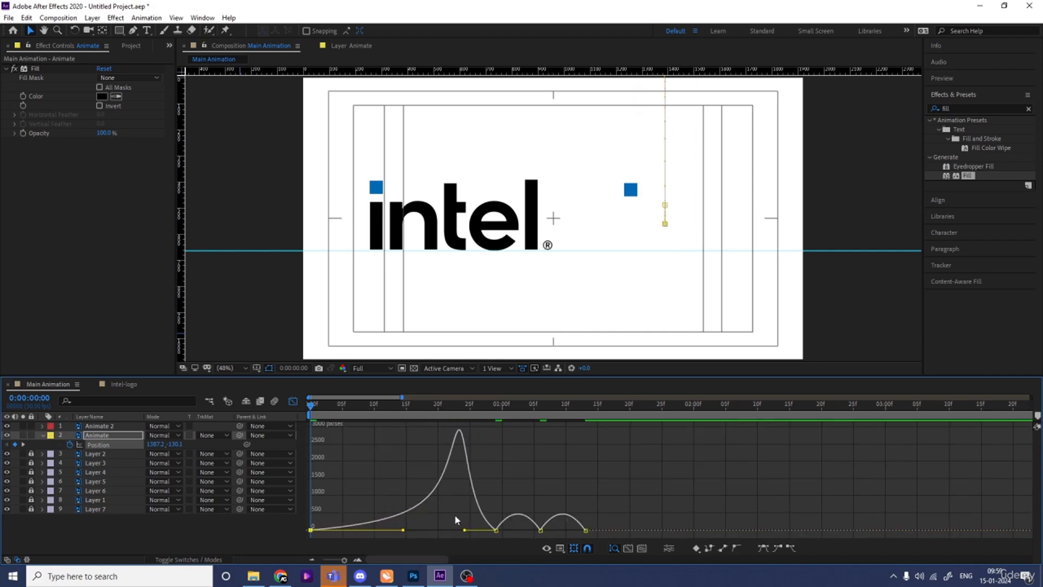
{"action": "left_click_drag", "start_coordinate": [449, 509], "coordinate": [483, 530]}
{"action": "key", "text": "space"}
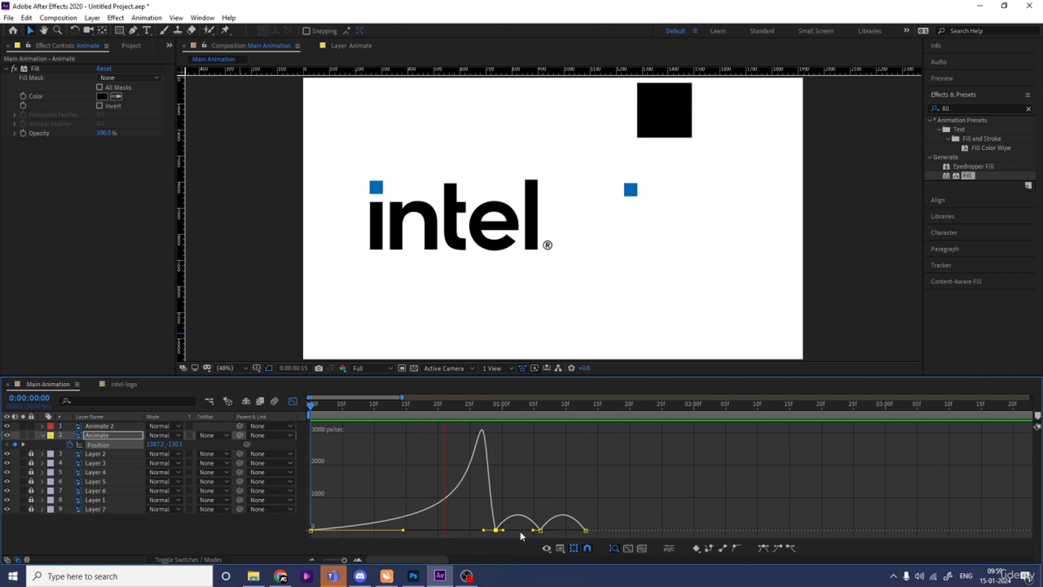
{"action": "key", "text": "space"}
- Reshape the bounce's speed curves so the black square leaves the ground fast, slows at the peak and lands fast, and preview the motion
{"action": "left_click_drag", "start_coordinate": [530, 496], "coordinate": [498, 530]}
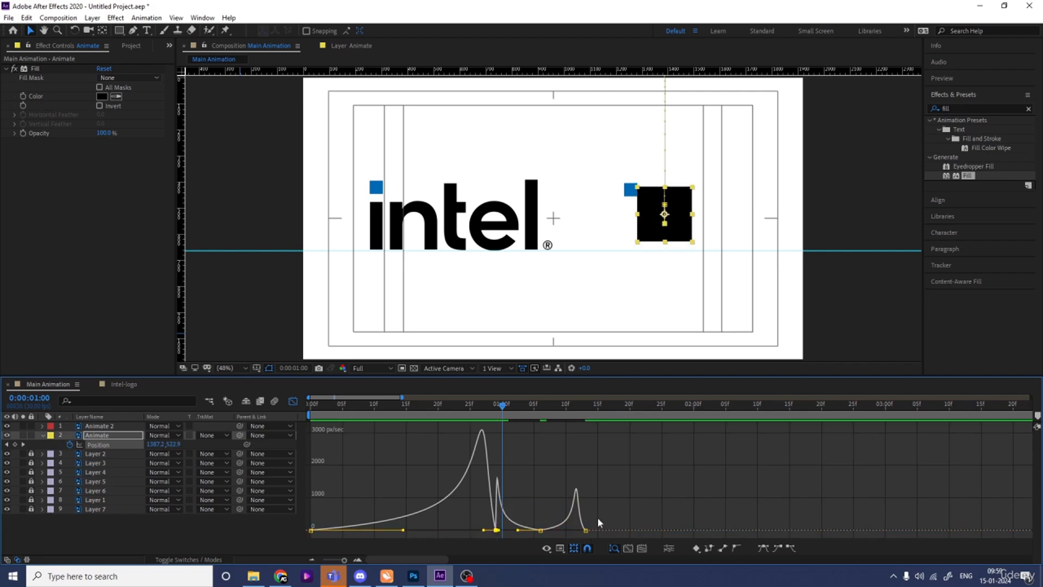
{"action": "left_click_drag", "start_coordinate": [579, 531], "coordinate": [583, 530]}
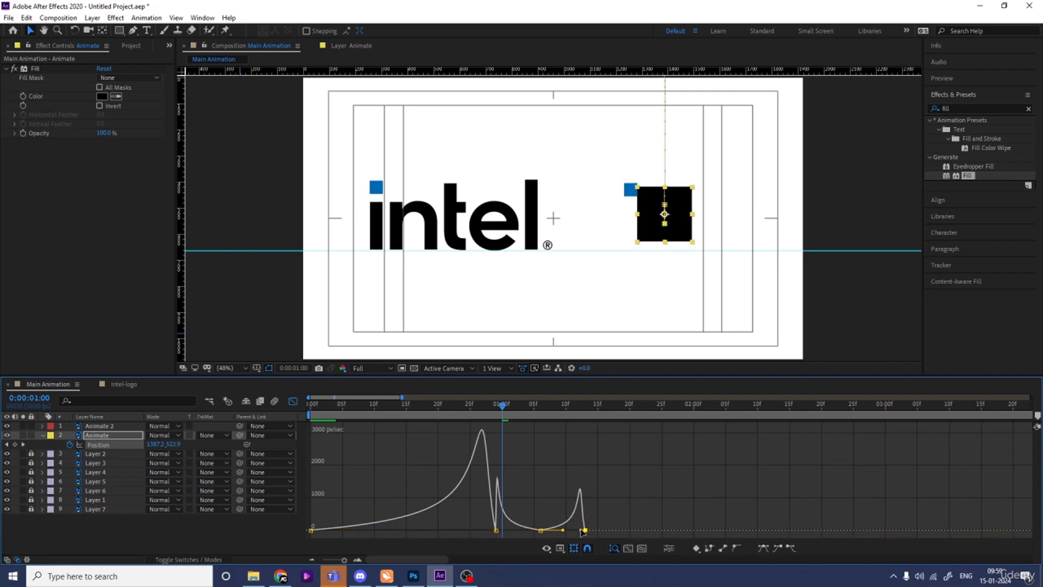
{"action": "left_click_drag", "start_coordinate": [490, 402], "coordinate": [466, 418]}
{"action": "key", "text": "space"}
{"action": "key", "text": "space"}
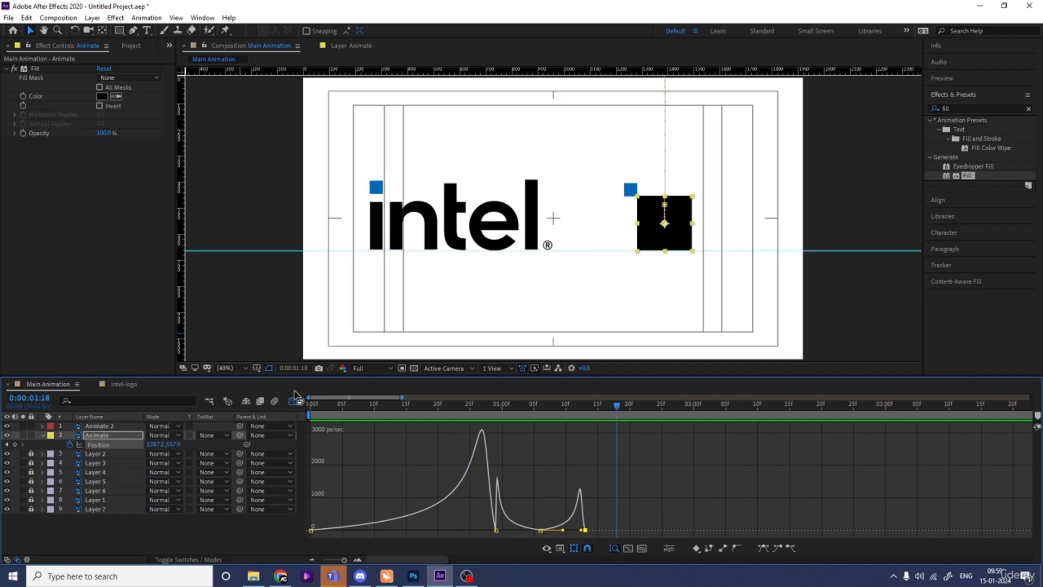
{"action": "left_click", "coordinate": [294, 401]}
{"action": "key", "text": "Home"}
{"action": "key", "text": "space"}
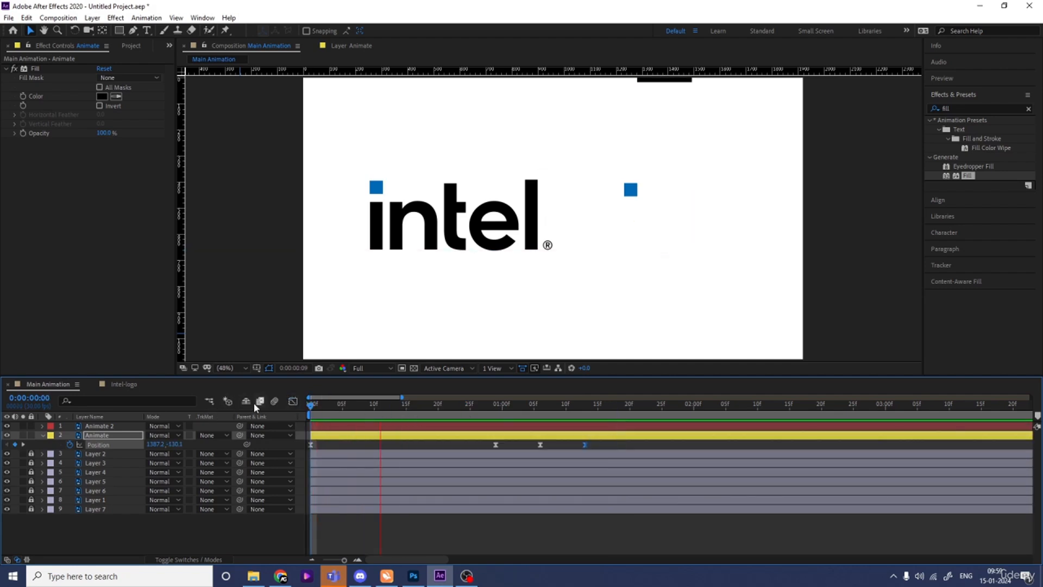
- Compress all the Animate layer's Position keyframes proportionally so the last one falls at 0:00:01:00, and preview the faster drop
{"action": "key", "text": "space"}
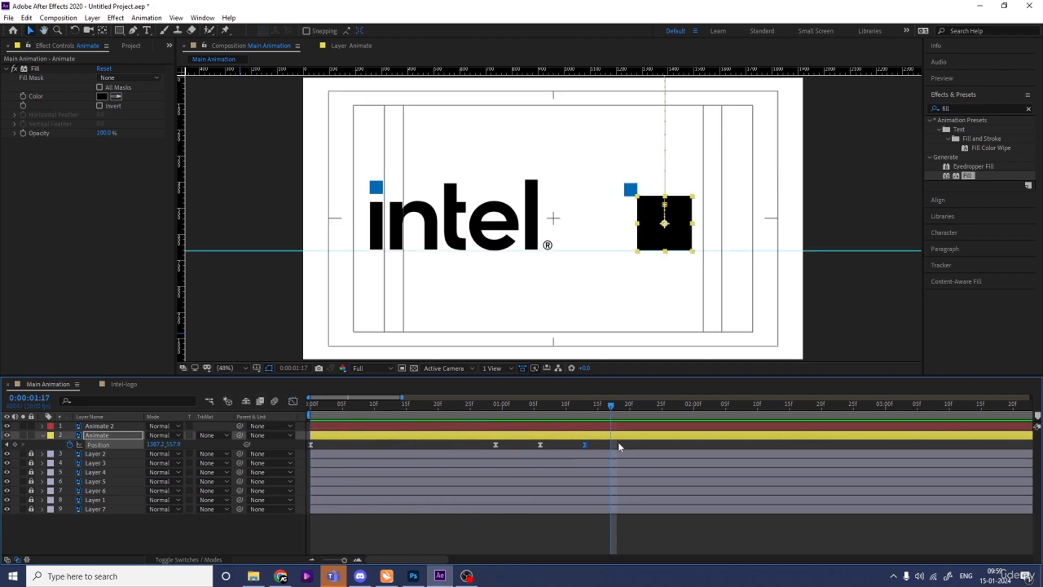
{"action": "left_click_drag", "start_coordinate": [620, 447], "coordinate": [265, 486]}
{"action": "left_click_drag", "start_coordinate": [583, 447], "coordinate": [502, 446]}
{"action": "key", "text": "space"}
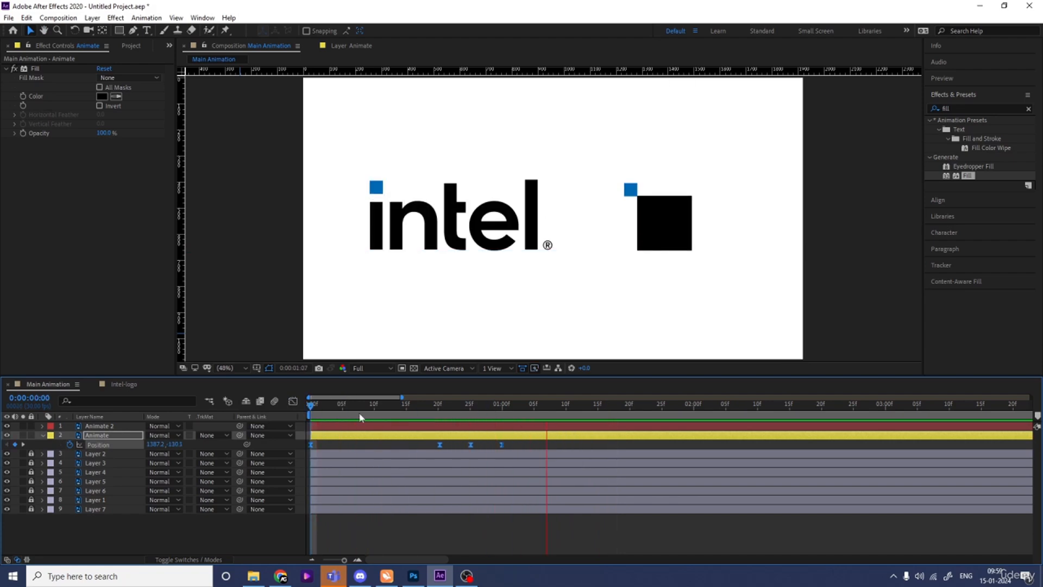
{"action": "key", "text": "space"}
- Keyframe the Animate 2 layer's Position at 0:00:01:00, and set its Y position to -43.9 at 0:00:00:10 so it starts above the frame
{"action": "left_click_drag", "start_coordinate": [508, 407], "coordinate": [503, 407]}
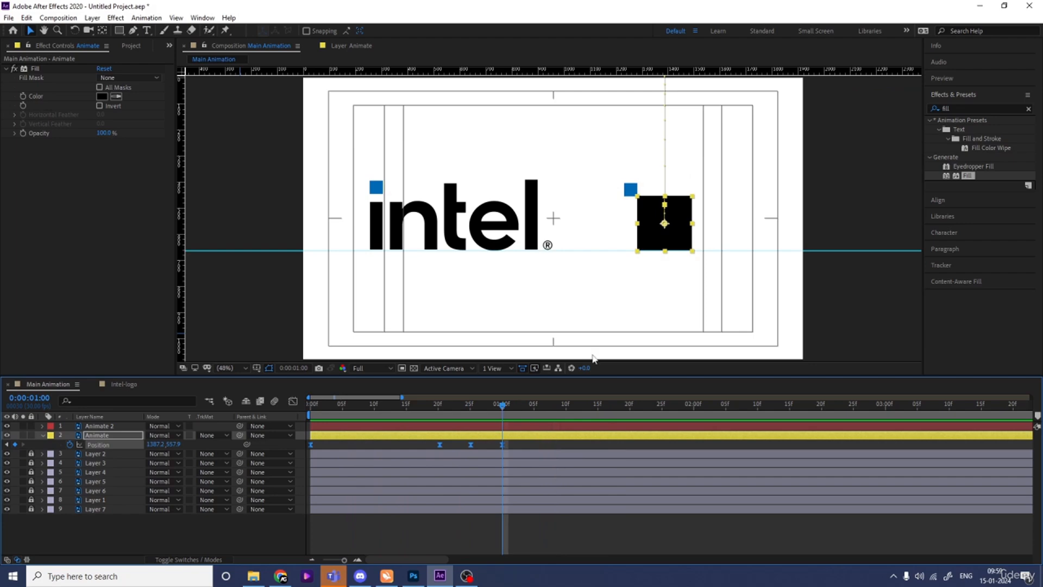
{"action": "left_click", "coordinate": [632, 191]}
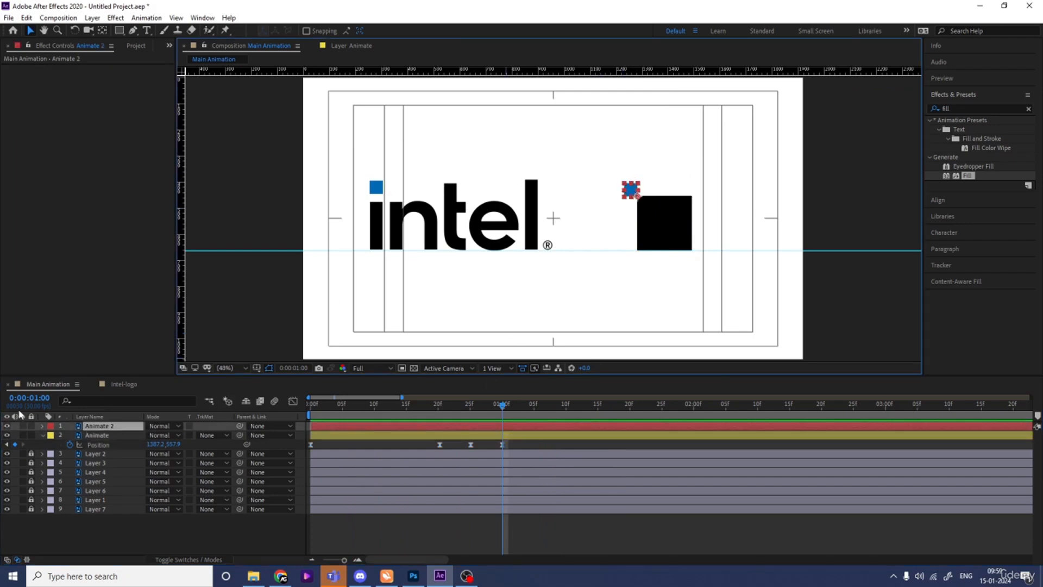
{"action": "key", "text": "p"}
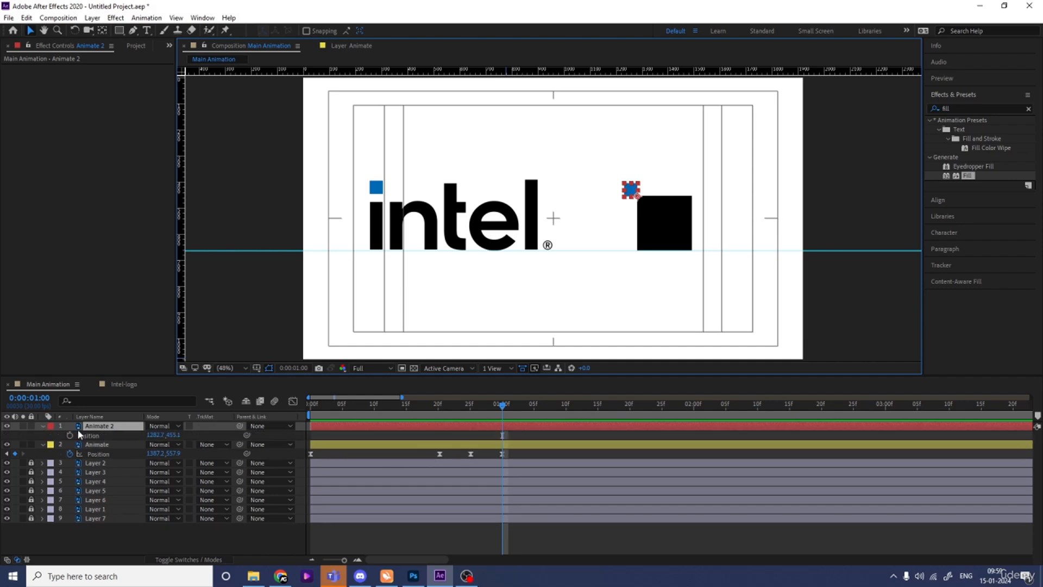
{"action": "left_click_drag", "start_coordinate": [502, 418], "coordinate": [375, 426]}
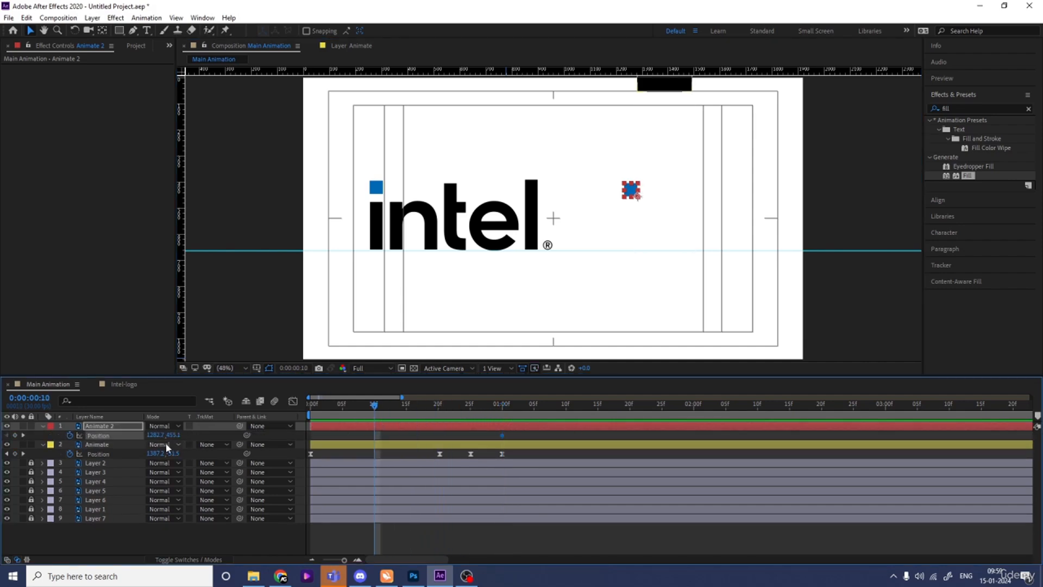
{"action": "left_click_drag", "start_coordinate": [171, 435], "coordinate": [115, 427]}
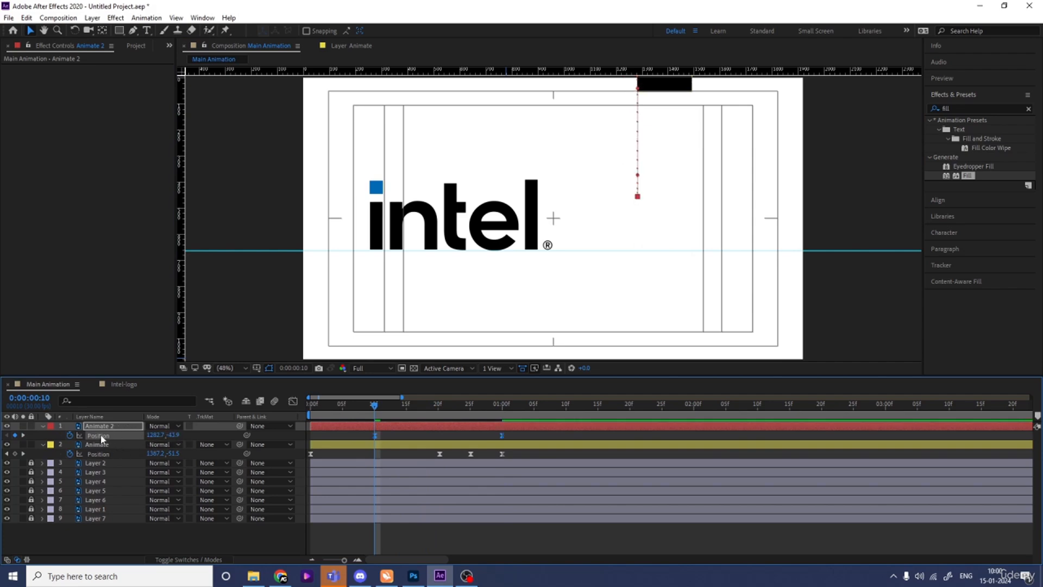
- Reshape Animate 2's Position speed curve to peak just before landing, with about 17% incoming influence at the last keyframe, and preview it
{"action": "left_click", "coordinate": [292, 402]}
{"action": "left_click_drag", "start_coordinate": [339, 482], "coordinate": [507, 539]}
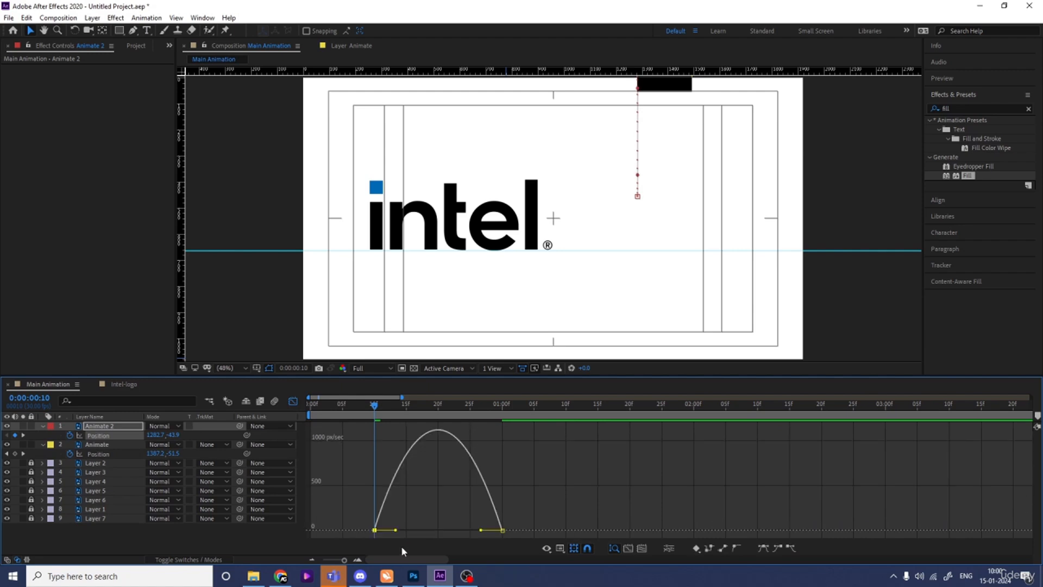
{"action": "left_click_drag", "start_coordinate": [395, 530], "coordinate": [491, 529]}
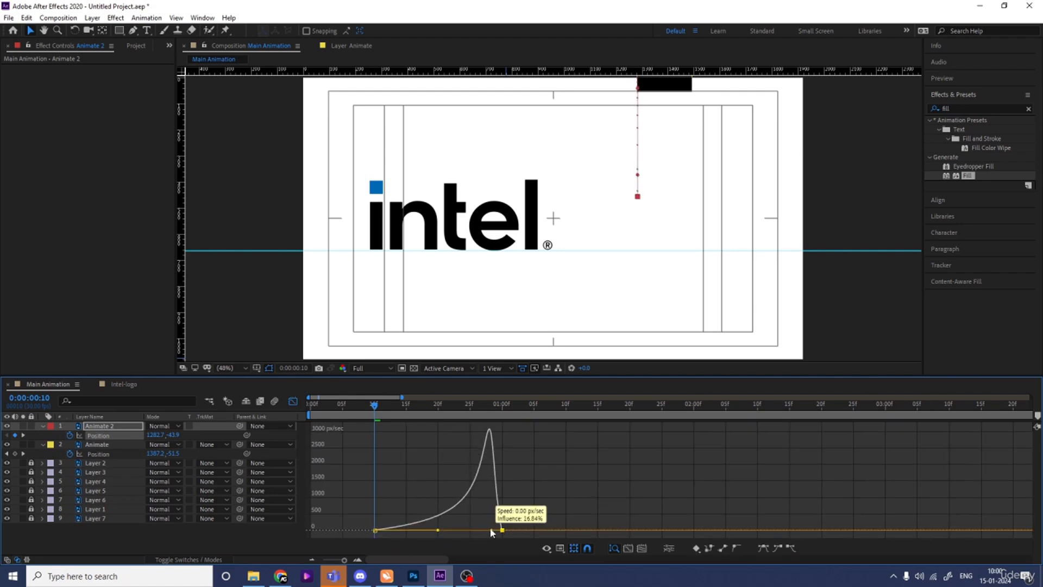
{"action": "left_click", "coordinate": [292, 401]}
{"action": "key", "text": "space"}
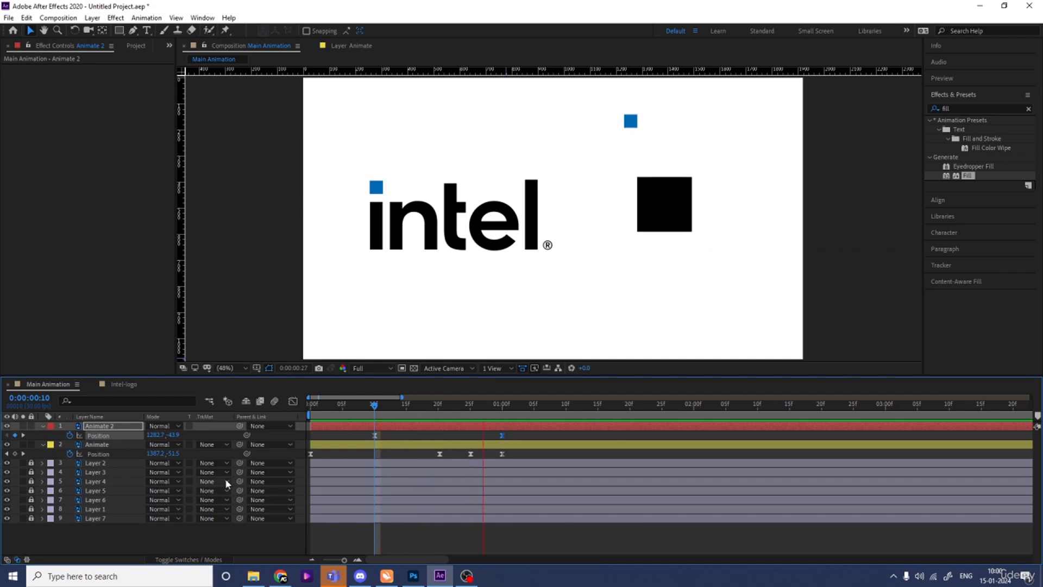
{"action": "key", "text": "space"}
- Shift the Animate 2 layer six frames later so its last Position keyframe falls at 0:00:01:06, and preview the timing
{"action": "left_click_drag", "start_coordinate": [493, 411], "coordinate": [479, 413]}
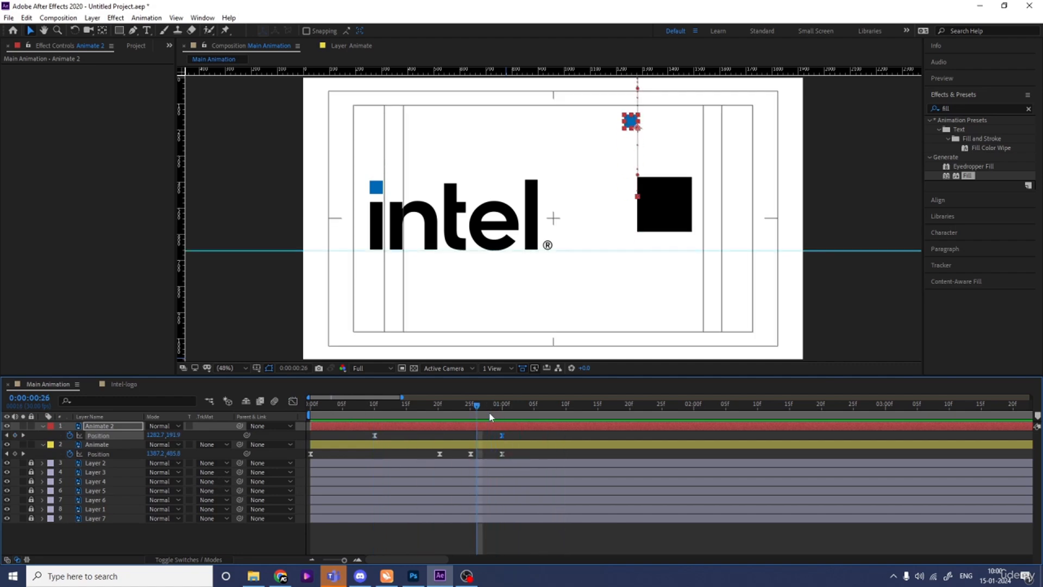
{"action": "key", "text": "space"}
{"action": "key", "text": "space"}
{"action": "left_click_drag", "start_coordinate": [416, 426], "coordinate": [455, 426]}
{"action": "left_click", "coordinate": [391, 416]}
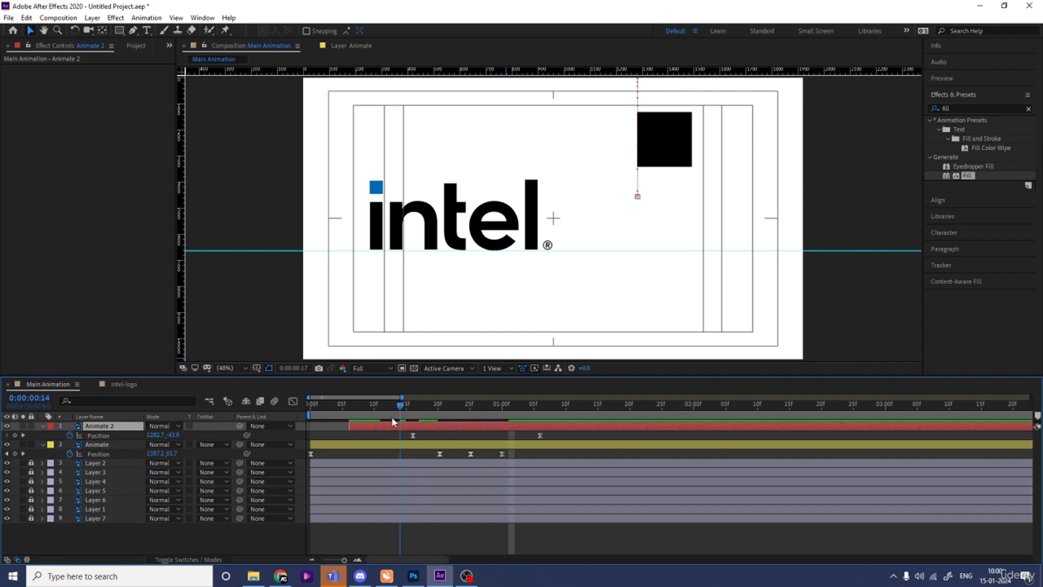
{"action": "key", "text": "space"}
{"action": "key", "text": "space"}
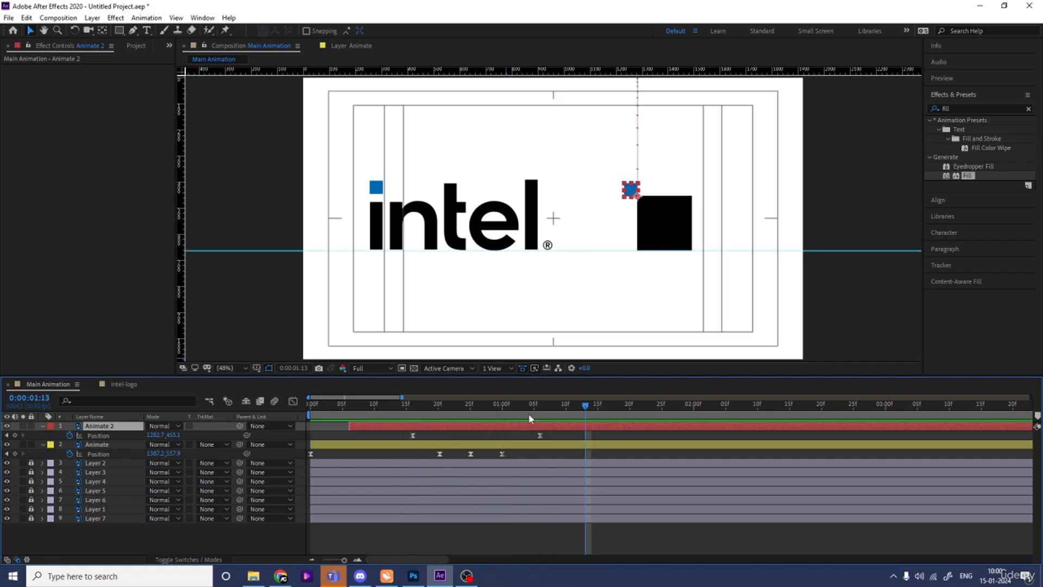
- Shorten the incoming speed handle of Animate 2's last Position keyframe to sharpen the blue square's landing, and preview it
{"action": "left_click", "coordinate": [528, 414]}
{"action": "left_click_drag", "start_coordinate": [549, 434], "coordinate": [538, 439]}
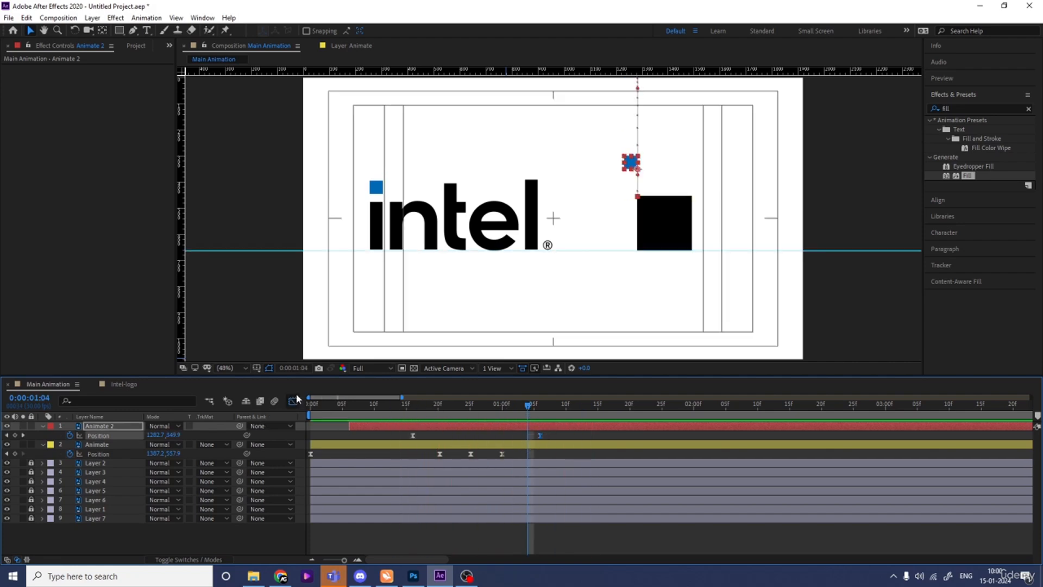
{"action": "left_click", "coordinate": [293, 401]}
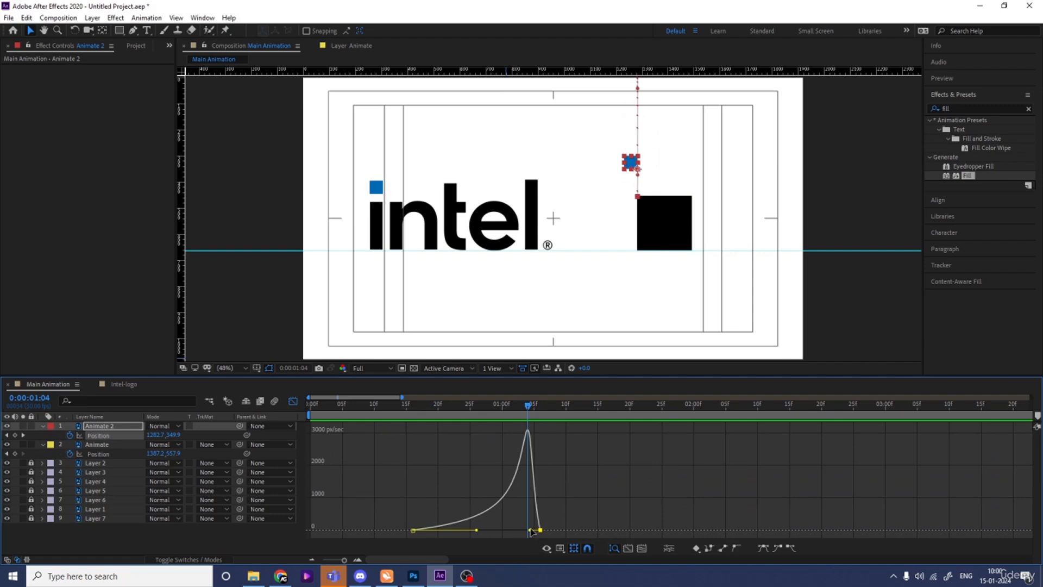
{"action": "left_click_drag", "start_coordinate": [530, 530], "coordinate": [535, 531]}
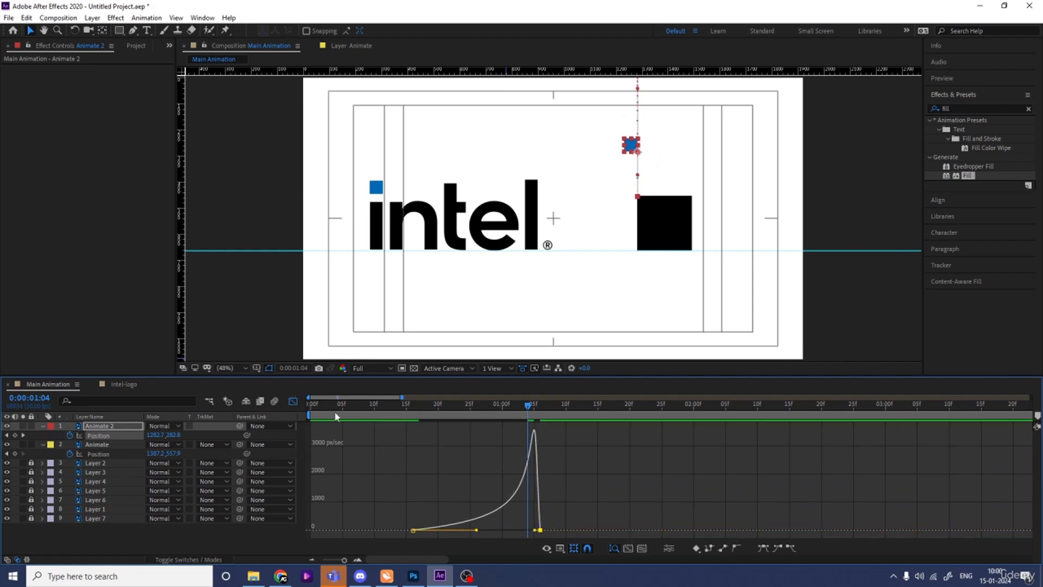
{"action": "left_click", "coordinate": [293, 401]}
{"action": "key", "text": "space"}
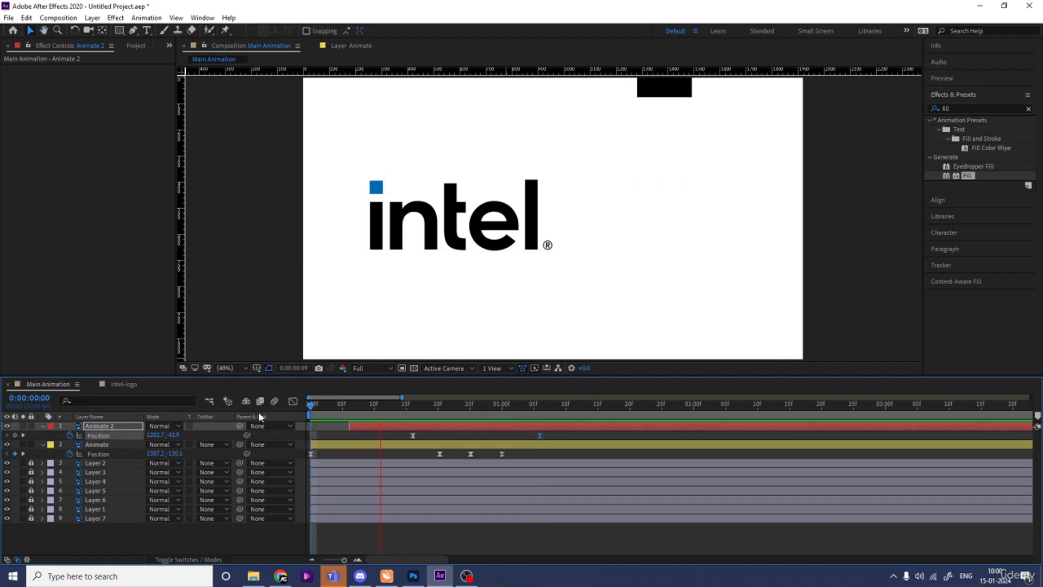
{"action": "key", "text": "space"}
- Split the Animate layer at 0:00:01:06 and remove the Position keyframes from the new Animate 3 layer
{"action": "left_click", "coordinate": [533, 407]}
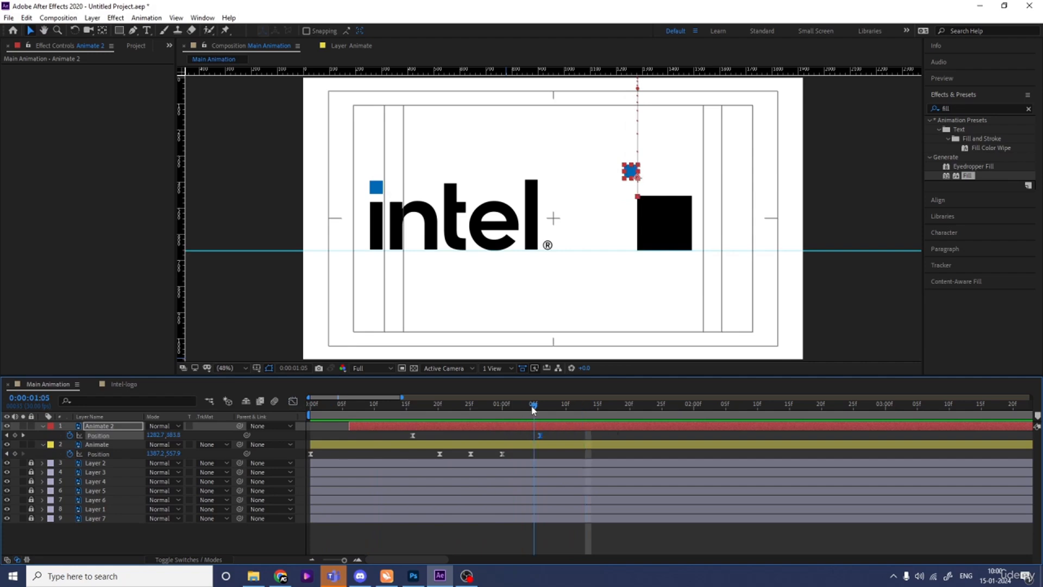
{"action": "left_click_drag", "start_coordinate": [536, 411], "coordinate": [541, 410]}
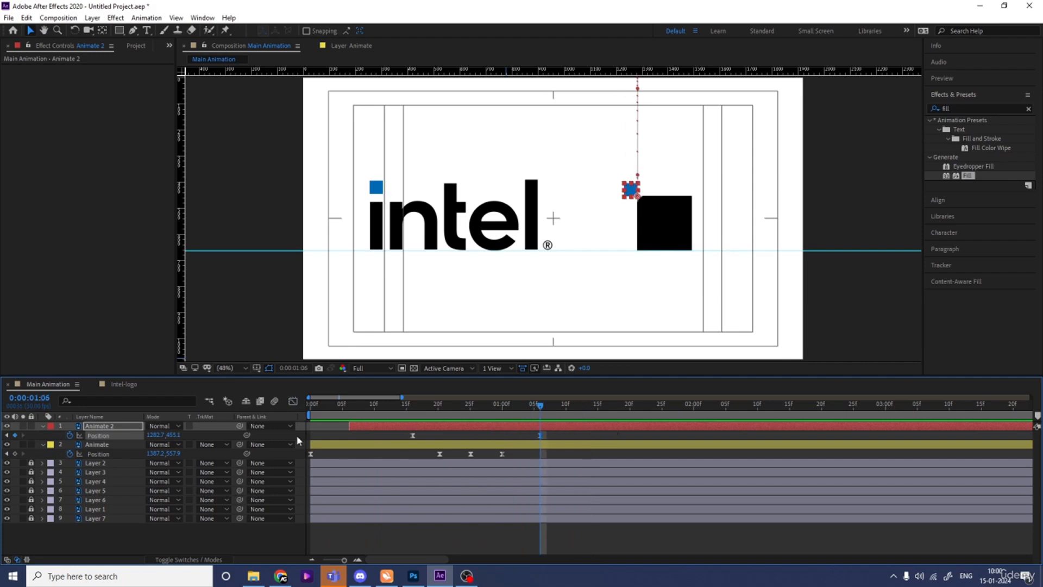
{"action": "left_click", "coordinate": [95, 446]}
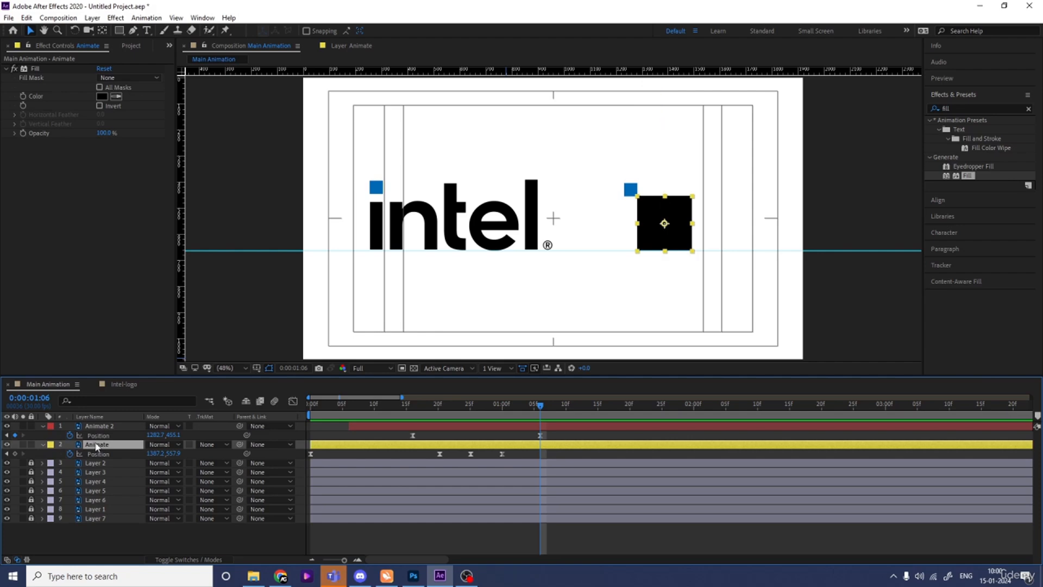
{"action": "key", "text": "ctrl+shift+d"}
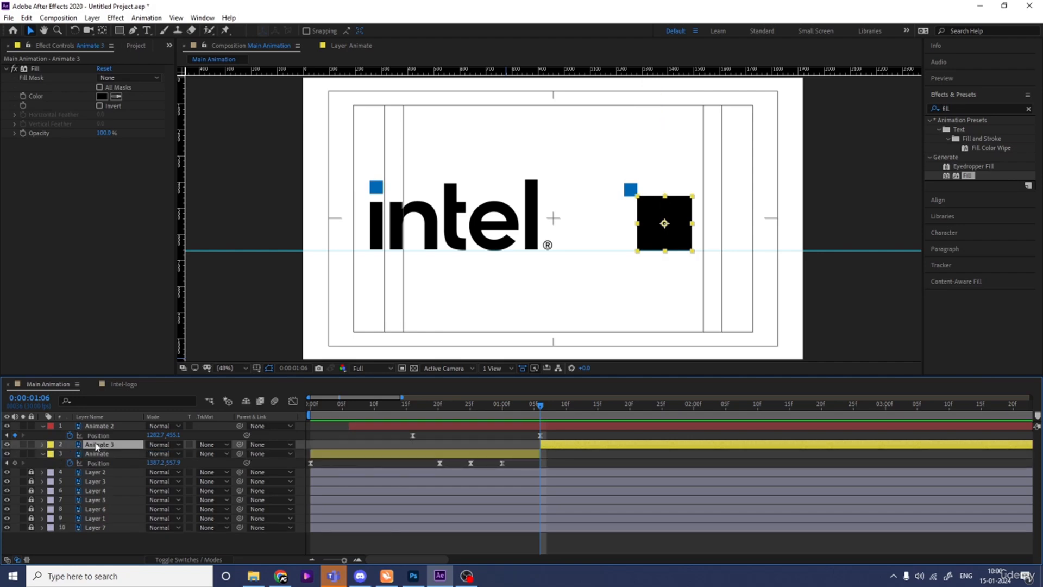
{"action": "key", "text": "p"}
{"action": "key", "text": "Return"}
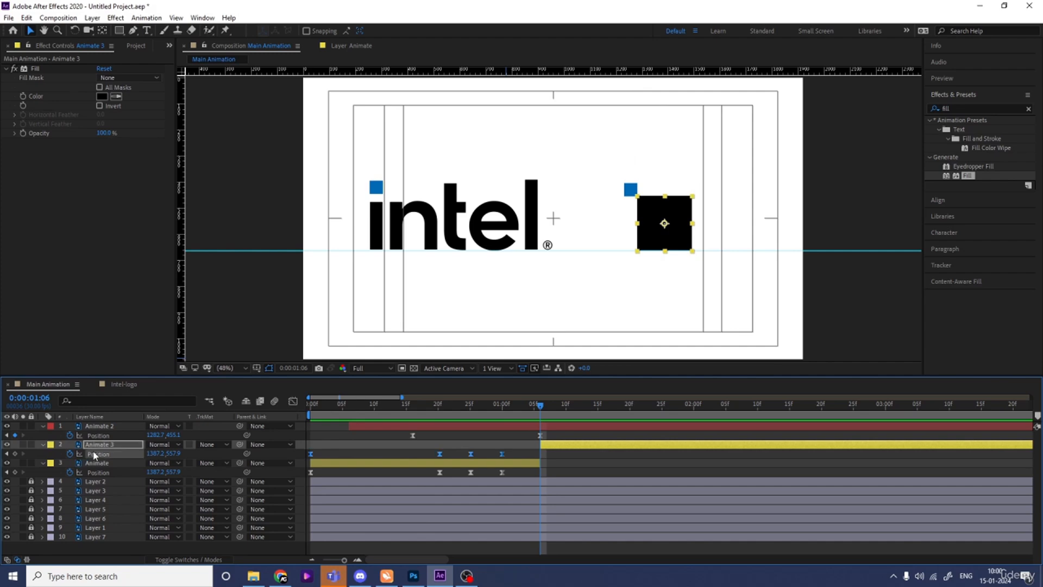
{"action": "left_click", "coordinate": [94, 455]}
- Parent the Animate 2 layer to Animate 3 and preview the animation from the start
{"action": "left_click", "coordinate": [90, 426]}
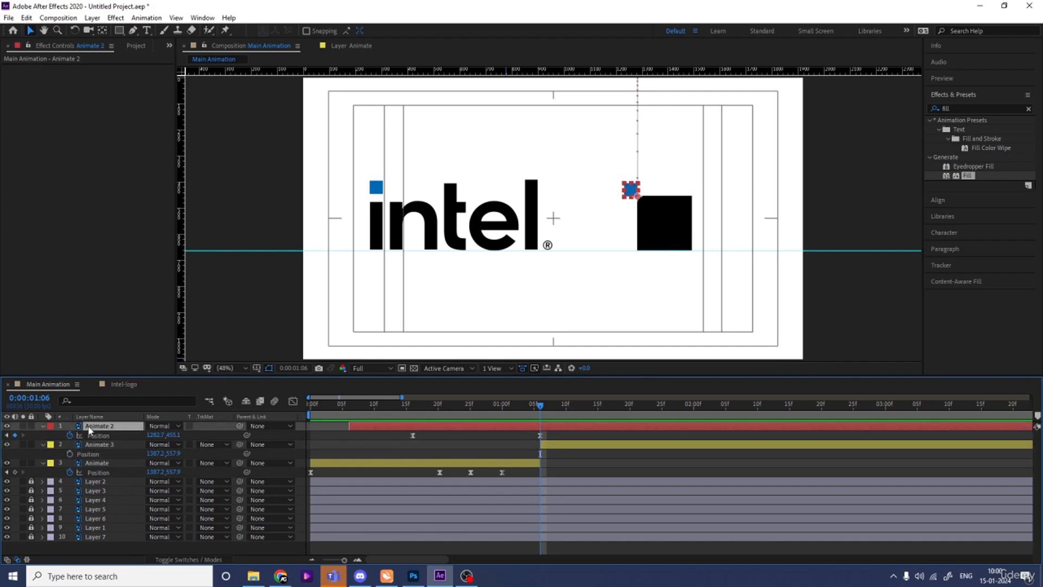
{"action": "left_click_drag", "start_coordinate": [241, 428], "coordinate": [87, 447]}
{"action": "left_click", "coordinate": [112, 443]}
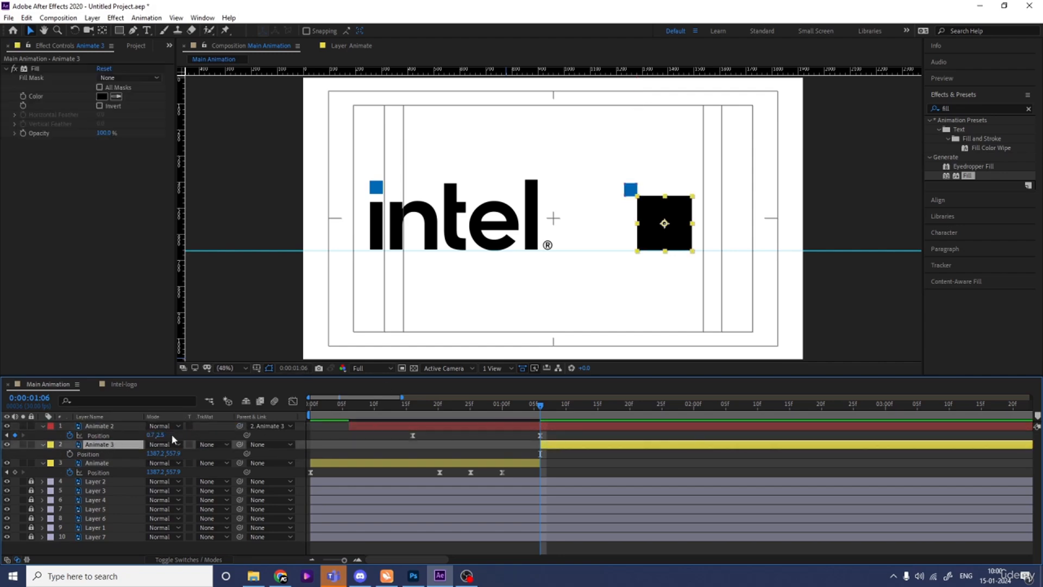
{"action": "key", "text": "Home"}
{"action": "key", "text": "space"}
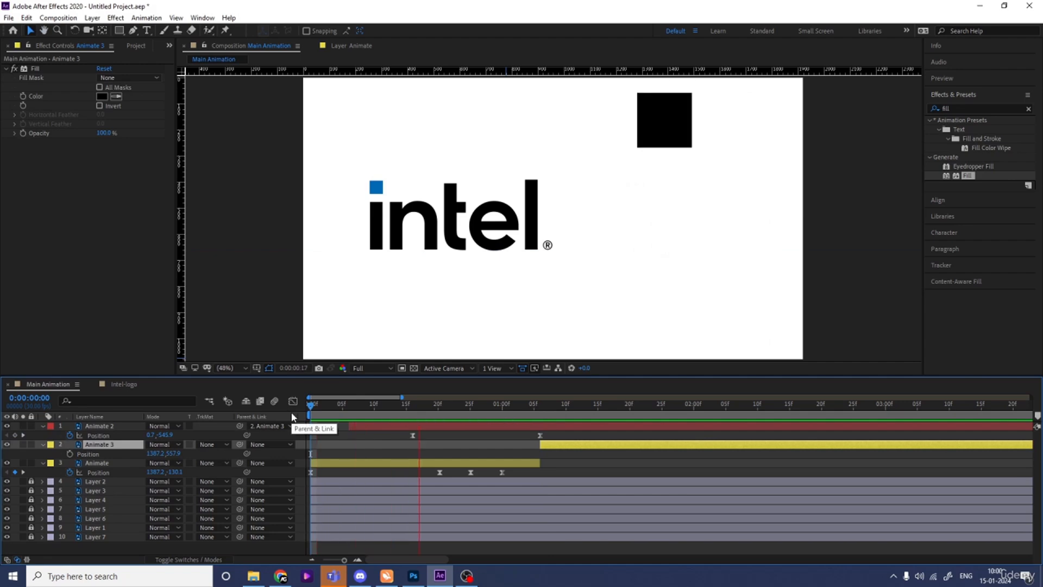
{"action": "key", "text": "space"}
- Start Rotation keyframes on the Animate 3 layer at 0:00:01:06 and set its Rotation to -62° at 0:00:01:25
{"action": "left_click", "coordinate": [546, 412]}
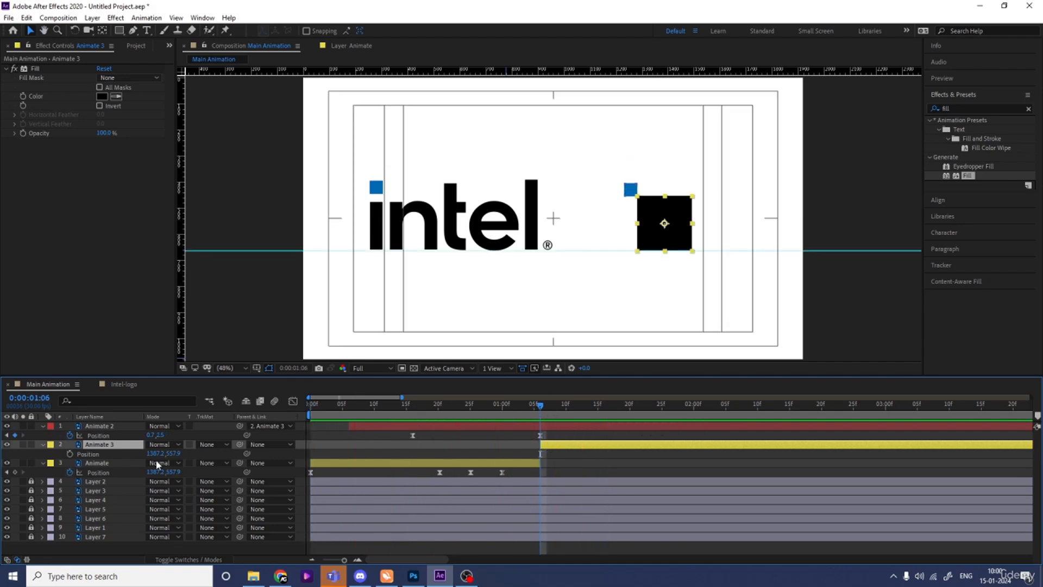
{"action": "key", "text": "r"}
{"action": "left_click", "coordinate": [70, 453]}
{"action": "left_click_drag", "start_coordinate": [561, 411], "coordinate": [671, 415]}
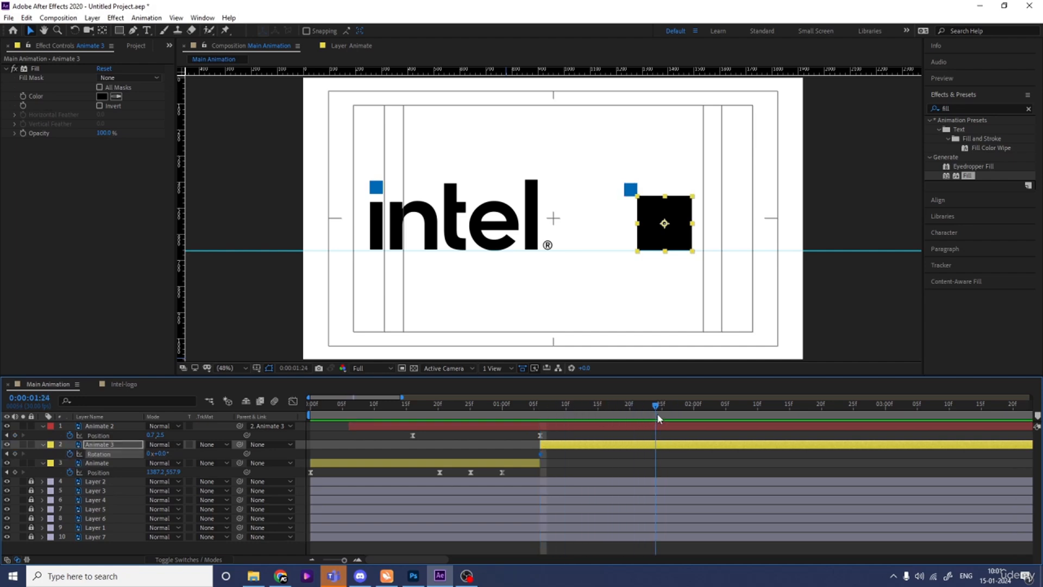
{"action": "left_click_drag", "start_coordinate": [158, 453], "coordinate": [130, 452]}
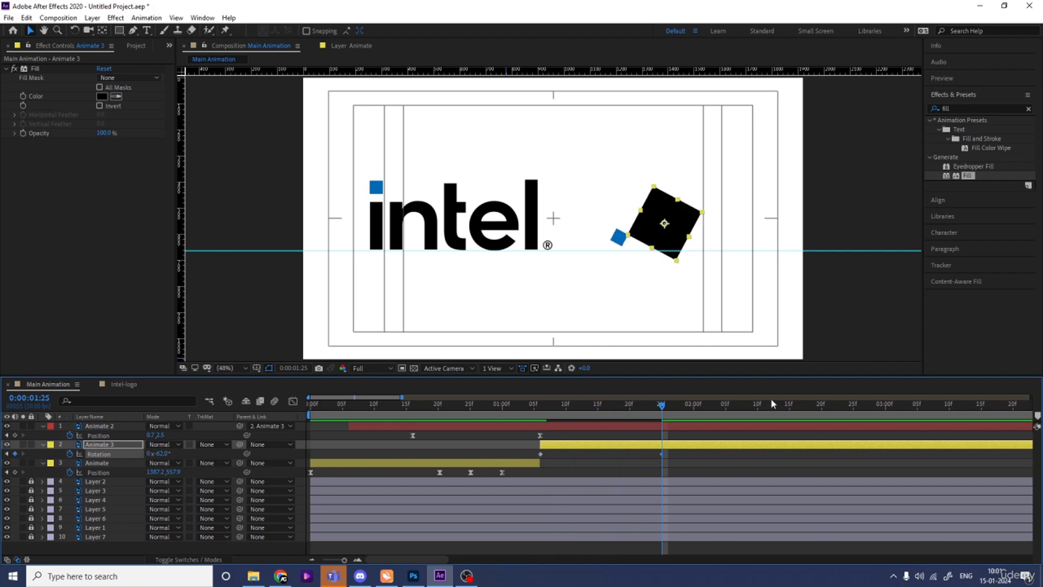
- Set Animate 3's Rotation to 40° at 0:00:02:15 and 0° at 0:00:02:25, and apply Easy Ease to all its Rotation keyframes
{"action": "left_click", "coordinate": [782, 407]}
{"action": "left_click_drag", "start_coordinate": [785, 408], "coordinate": [790, 408]}
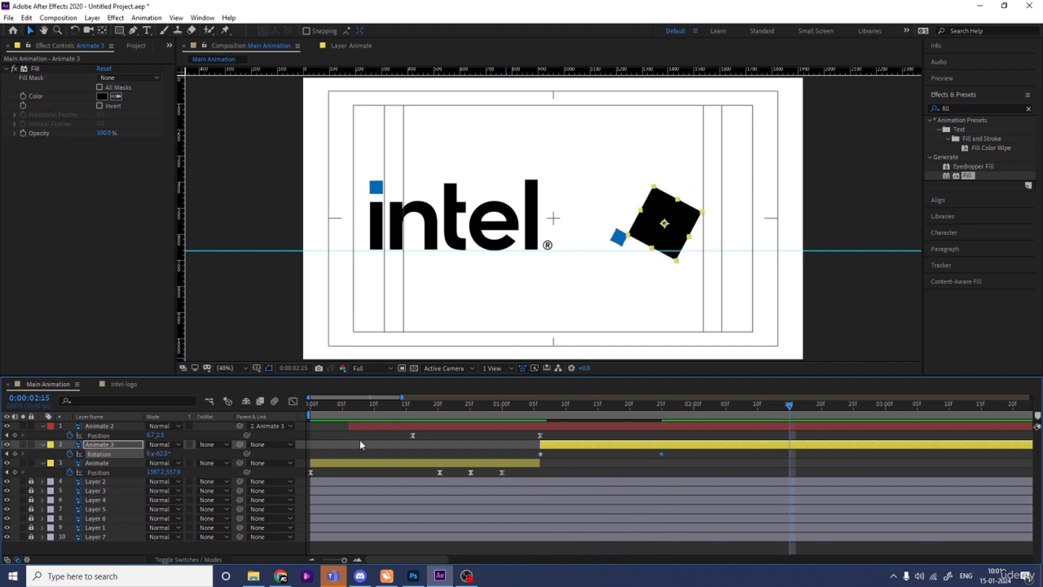
{"action": "left_click_drag", "start_coordinate": [160, 454], "coordinate": [213, 451]}
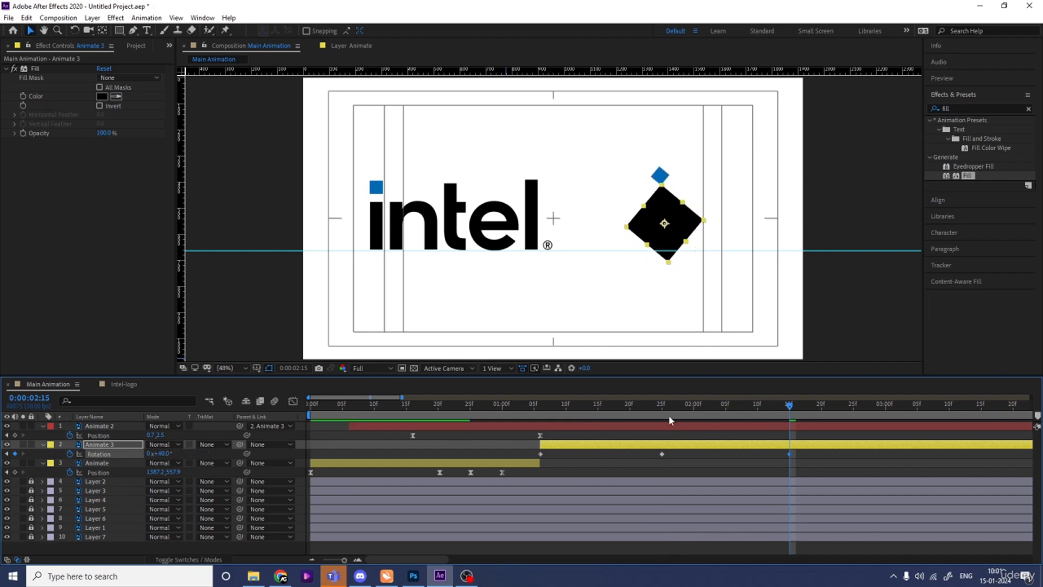
{"action": "left_click", "coordinate": [852, 411]}
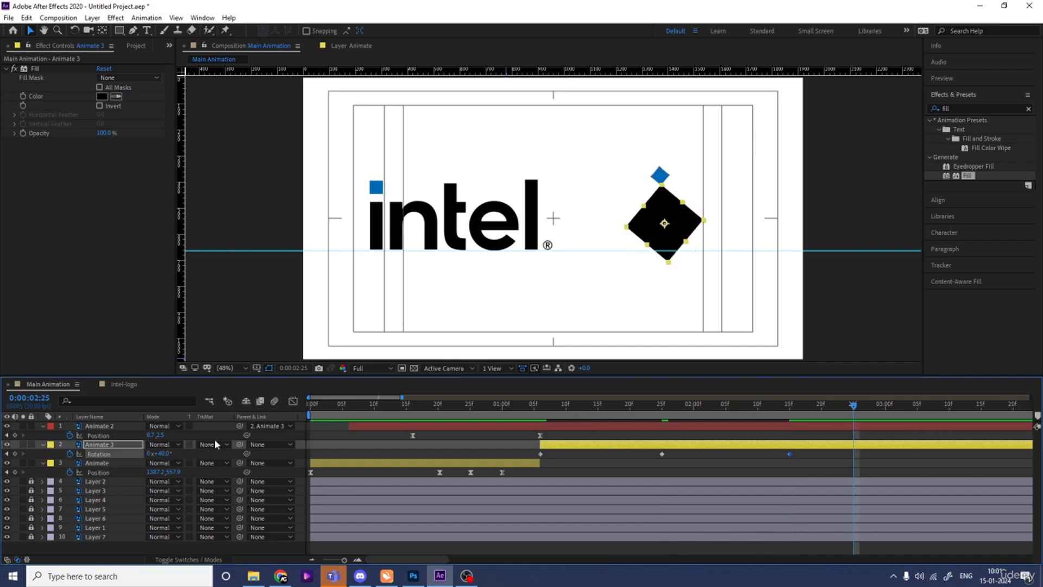
{"action": "left_click", "coordinate": [164, 454]}
{"action": "type", "text": "0"}
{"action": "key", "text": "Return"}
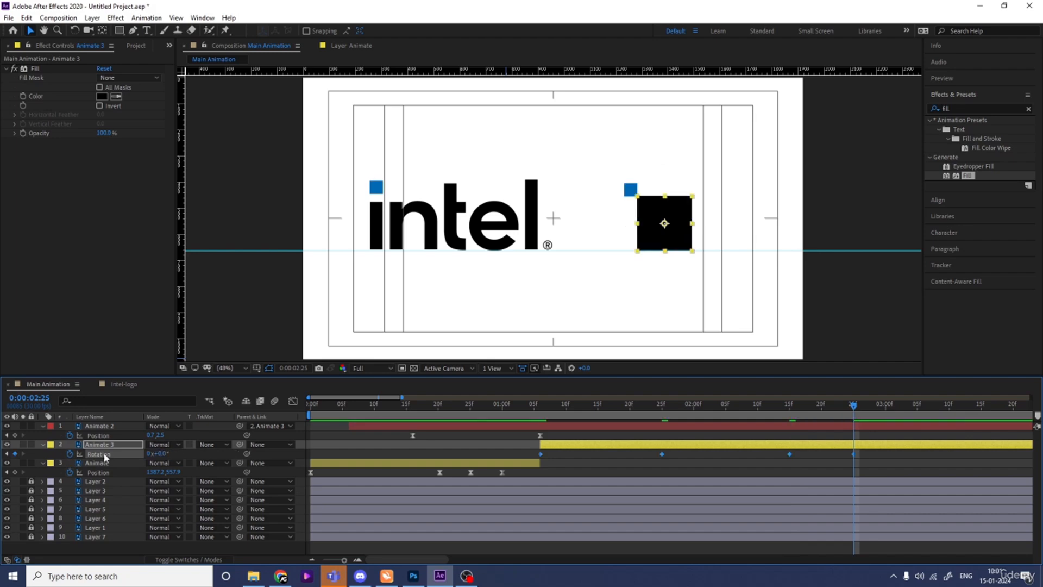
- Keyframe Animate 2's Rotation with Easy Ease from 0:00:01:06, using about -51° at 0:00:01:25 and 23° at 0:00:02:15, and preview the motion
{"action": "left_click_drag", "start_coordinate": [560, 411], "coordinate": [542, 412]}
{"action": "left_click", "coordinate": [130, 428]}
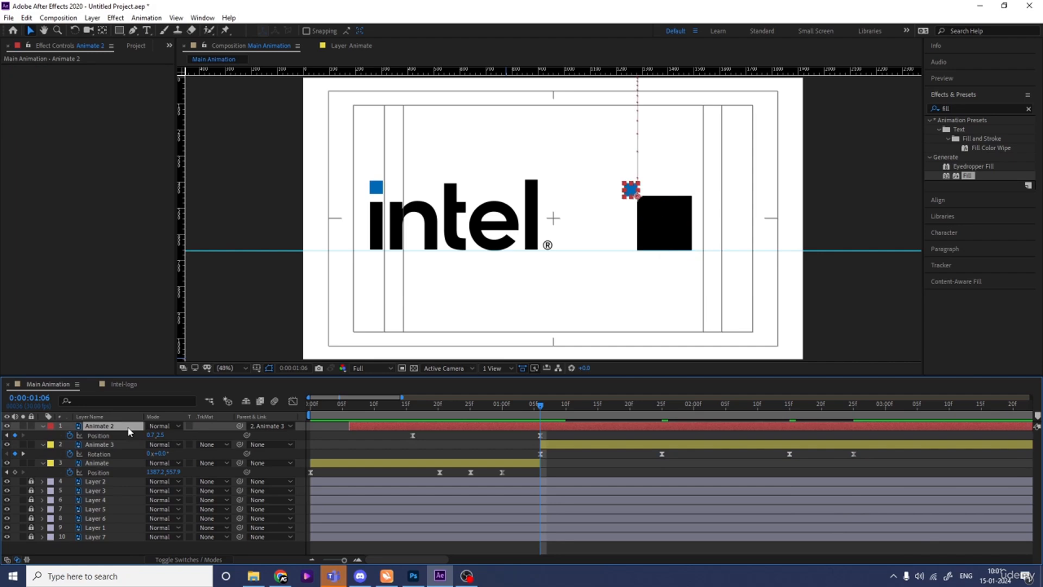
{"action": "key", "text": "r"}
{"action": "left_click", "coordinate": [70, 435]}
{"action": "key", "text": "k"}
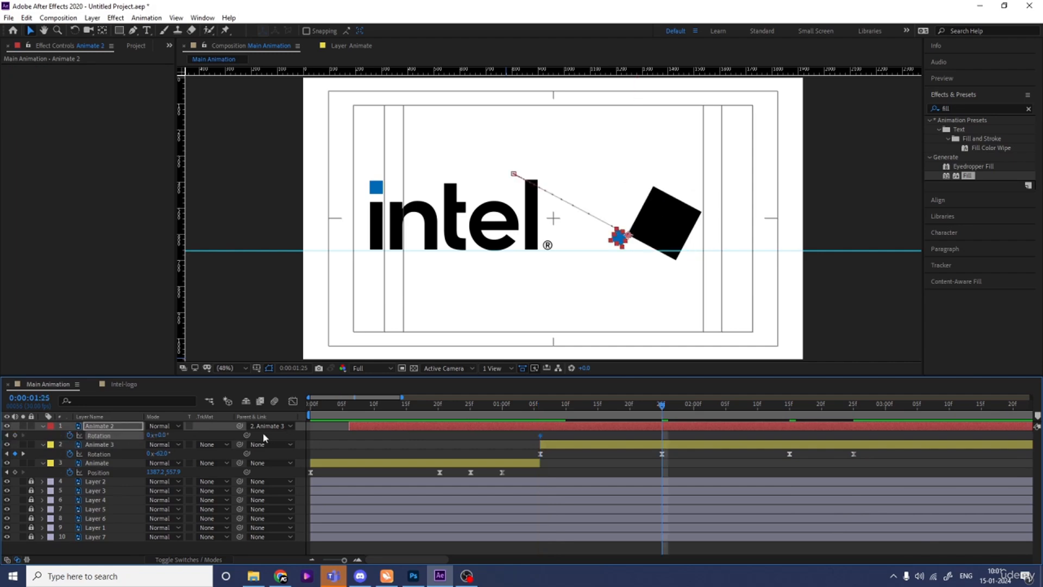
{"action": "left_click_drag", "start_coordinate": [160, 435], "coordinate": [204, 435]}
{"action": "key", "text": "k"}
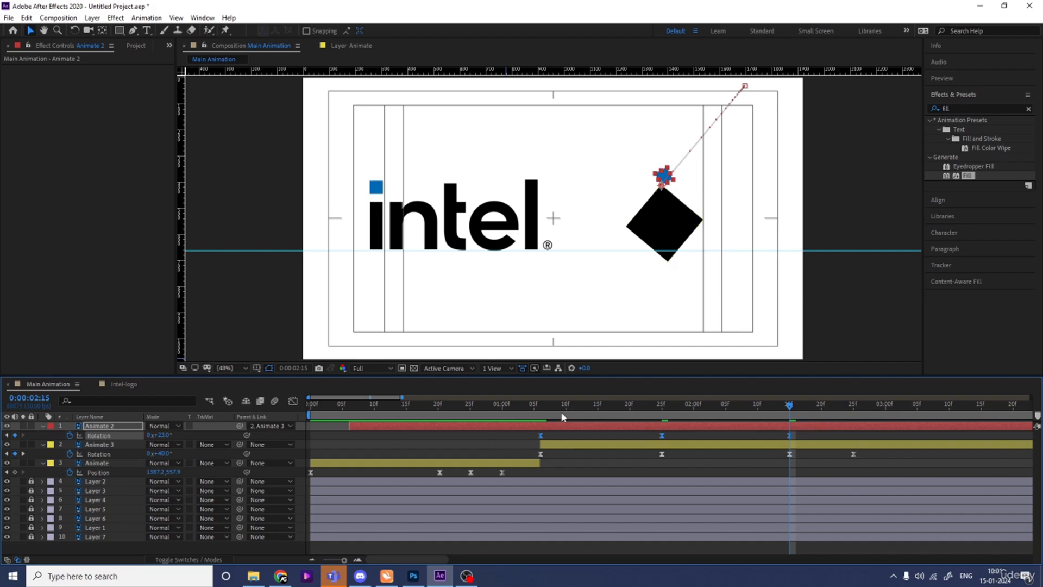
{"action": "left_click", "coordinate": [495, 405]}
{"action": "key", "text": "space"}
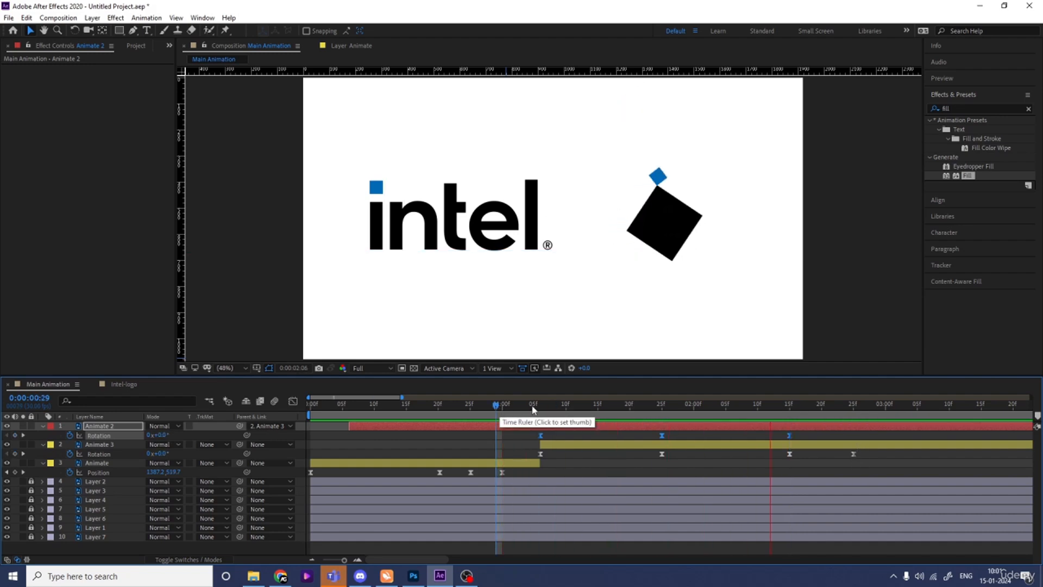
{"action": "key", "text": "space"}
- Reshape both layers' Rotation speed curves so the first swing starts fast from 0:00:01:06 and slows gradually into 0:00:01:25
{"action": "key", "text": "Num_Lock"}
{"action": "key", "text": "minus"}
{"action": "left_click_drag", "start_coordinate": [468, 433], "coordinate": [736, 463]}
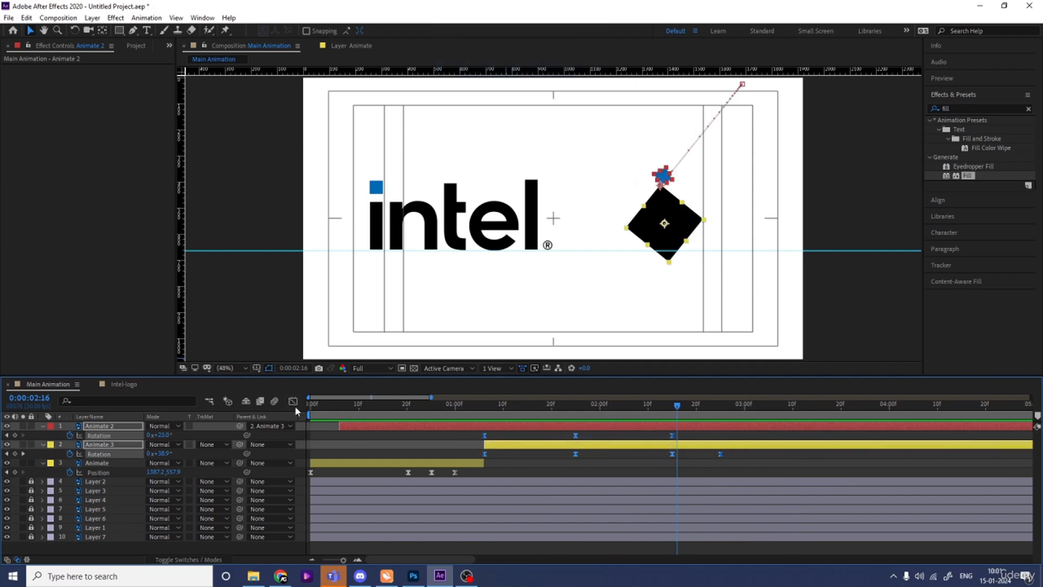
{"action": "left_click", "coordinate": [293, 402]}
{"action": "left_click_drag", "start_coordinate": [521, 455], "coordinate": [461, 507]}
{"action": "left_click_drag", "start_coordinate": [550, 466], "coordinate": [535, 489]}
{"action": "left_click_drag", "start_coordinate": [455, 445], "coordinate": [493, 474]}
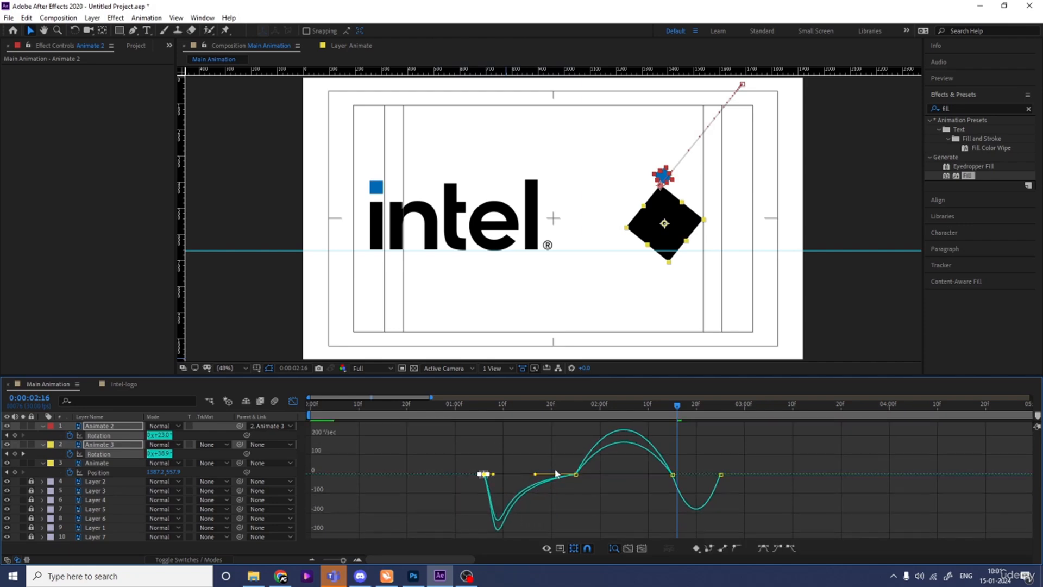
- Make both layers' second swing accelerate slowly from 0:00:01:25 and stop sharply at 0:00:02:15, and preview the result
{"action": "left_click_drag", "start_coordinate": [560, 448], "coordinate": [614, 475]}
{"action": "left_click_drag", "start_coordinate": [694, 472], "coordinate": [667, 492]}
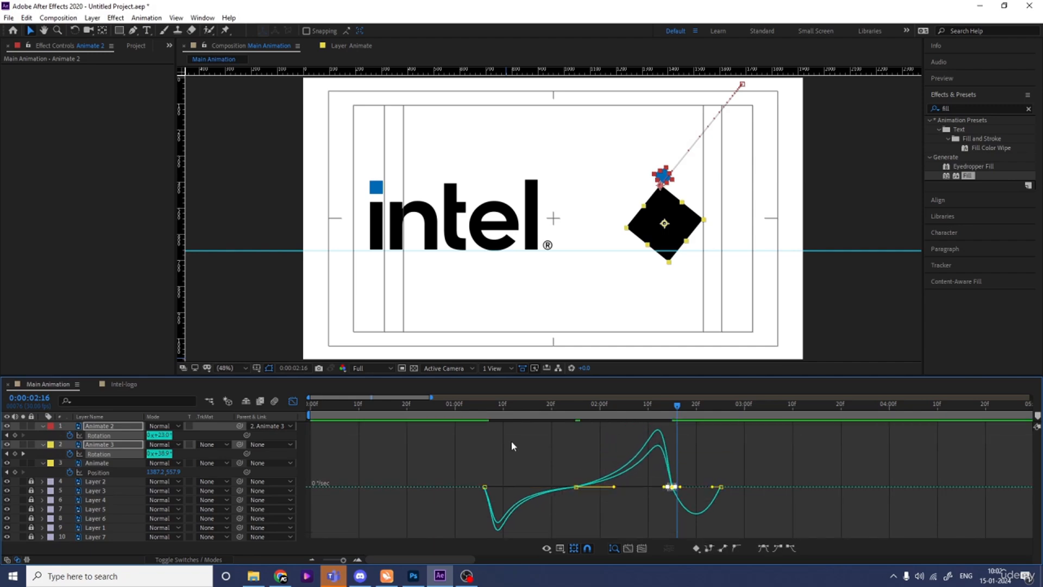
{"action": "left_click", "coordinate": [468, 415]}
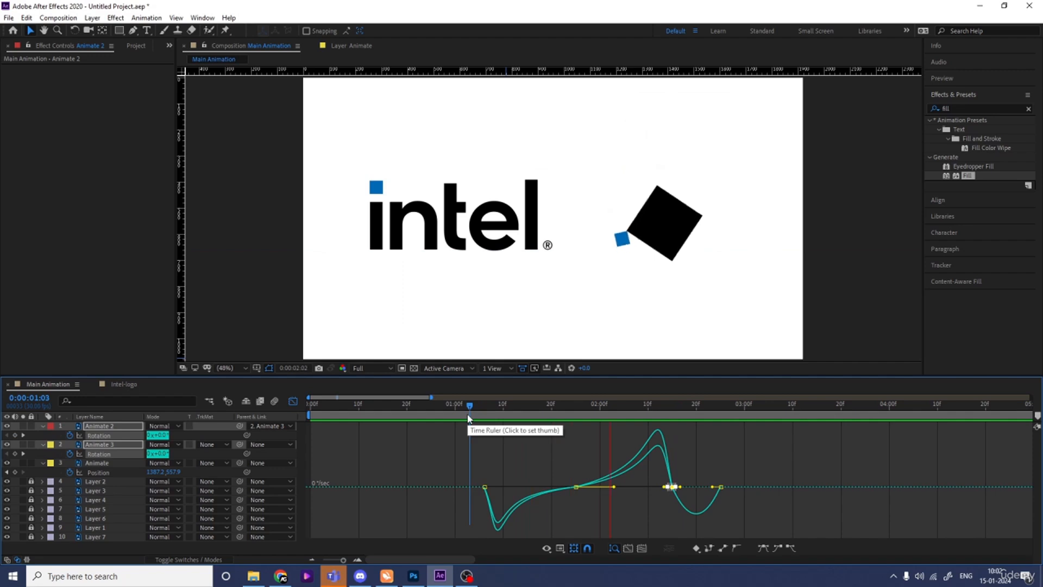
{"action": "key", "text": "space"}
{"action": "left_click", "coordinate": [293, 401]}
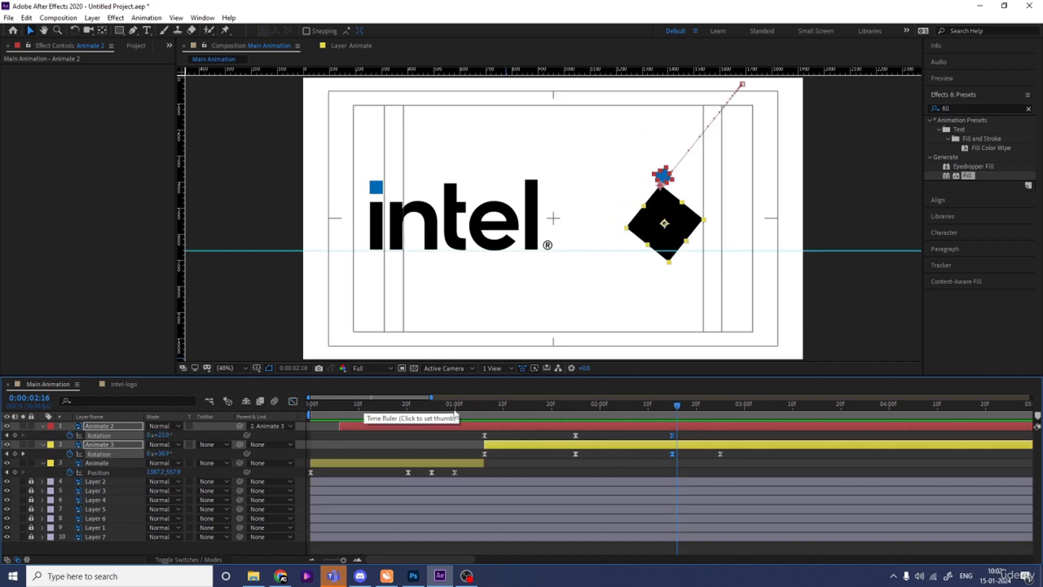
{"action": "key", "text": "space"}
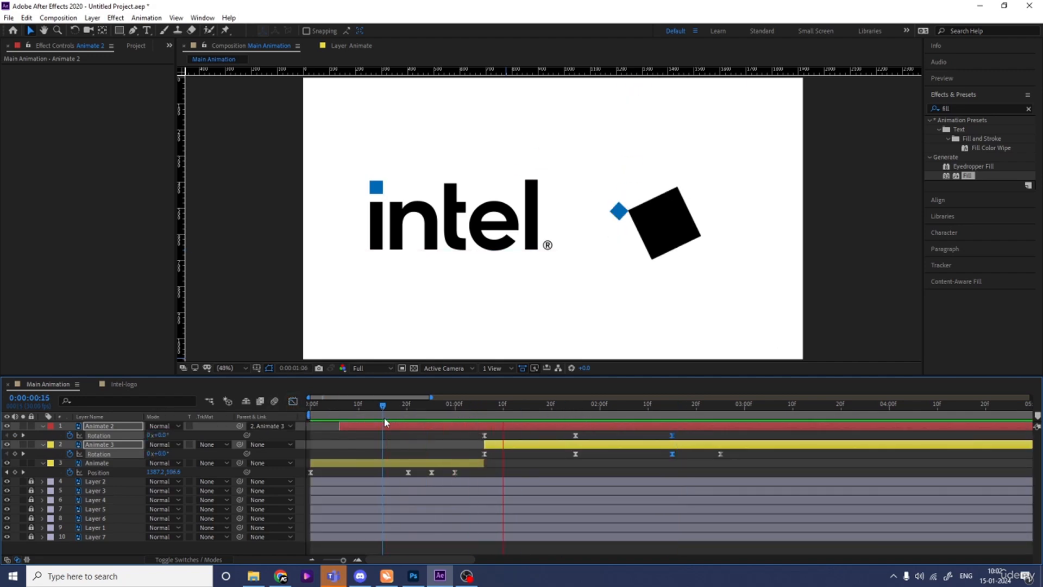
{"action": "key", "text": "space"}
- Compress the Rotation keyframes of Animate 2 and Animate 3 proportionally so the last one falls at about 0:00:02:08, and preview the faster swing
{"action": "mouse_move", "coordinate": [467, 435]}
{"action": "left_mouse_down"}
{"action": "mouse_move", "coordinate": [727, 458]}
{"action": "mouse_move", "coordinate": [478, 420]}
{"action": "left_mouse_up"}
{"action": "left_click", "coordinate": [721, 454]}
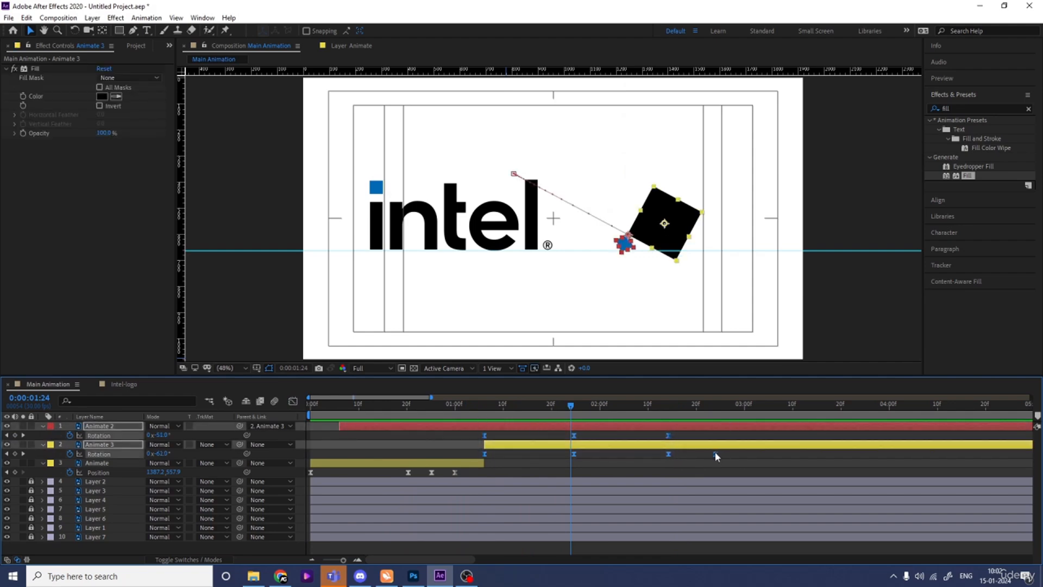
{"action": "left_click_drag", "start_coordinate": [715, 453], "coordinate": [639, 454]}
{"action": "left_click_drag", "start_coordinate": [571, 406], "coordinate": [470, 414]}
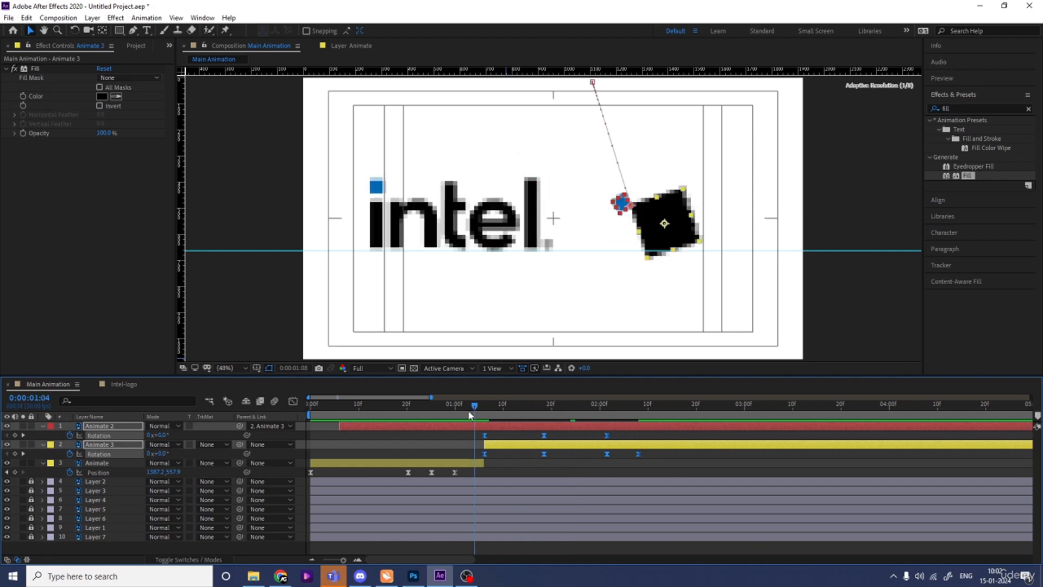
{"action": "key", "text": "space"}
{"action": "left_click", "coordinate": [451, 417]}
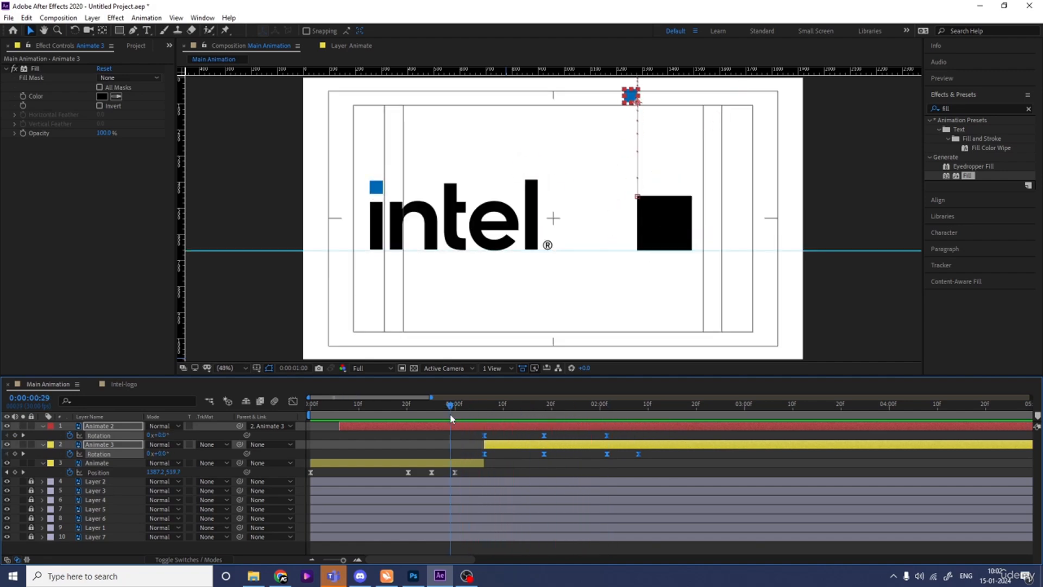
{"action": "key", "text": "space"}
{"action": "key", "text": "space"}
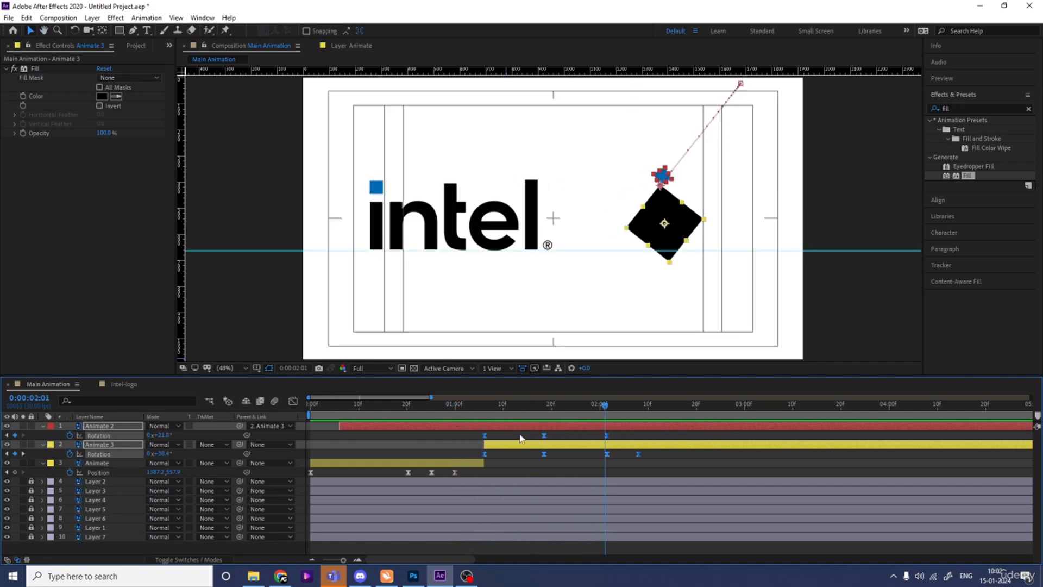
- Shift all of Animate 2's Rotation keyframes about two frames later than Animate 3's, and preview the offset motion
{"action": "left_click", "coordinate": [505, 439]}
{"action": "left_click", "coordinate": [484, 417]}
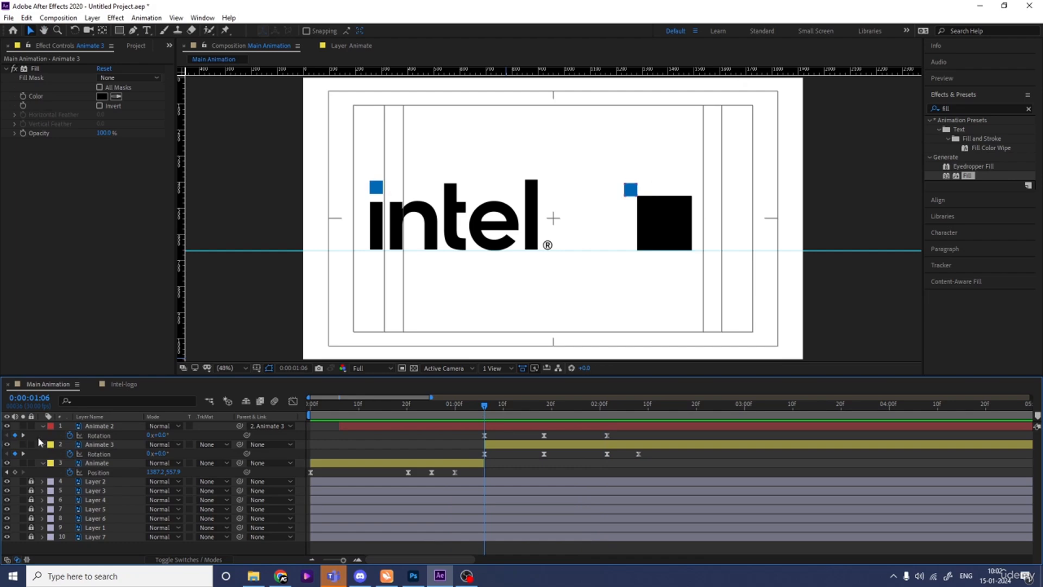
{"action": "left_click", "coordinate": [99, 435]}
{"action": "left_click_drag", "start_coordinate": [545, 436], "coordinate": [551, 438]}
{"action": "key", "text": "space"}
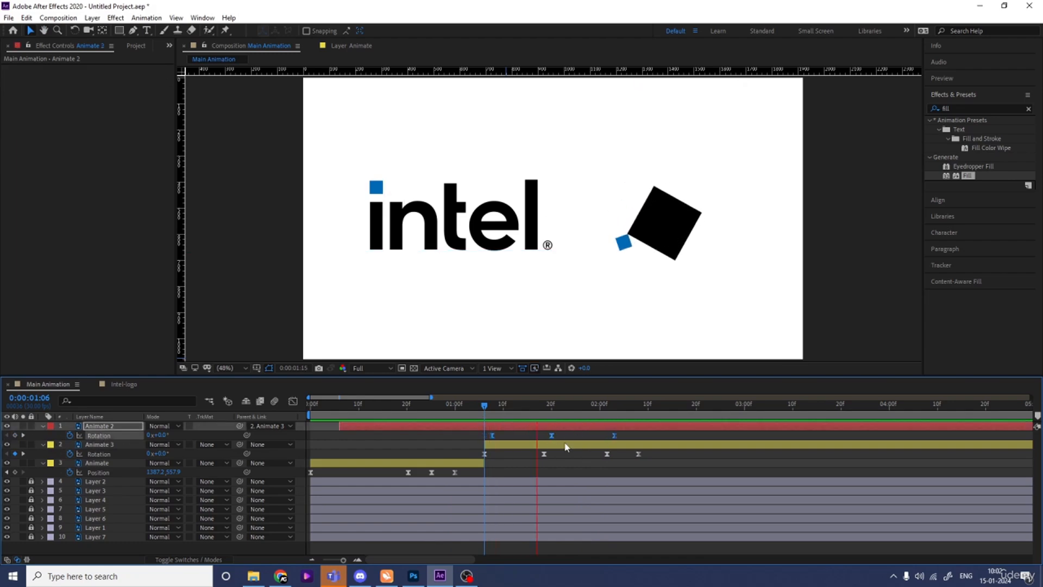
{"action": "left_click_drag", "start_coordinate": [475, 416], "coordinate": [472, 417]}
{"action": "key", "text": "space"}
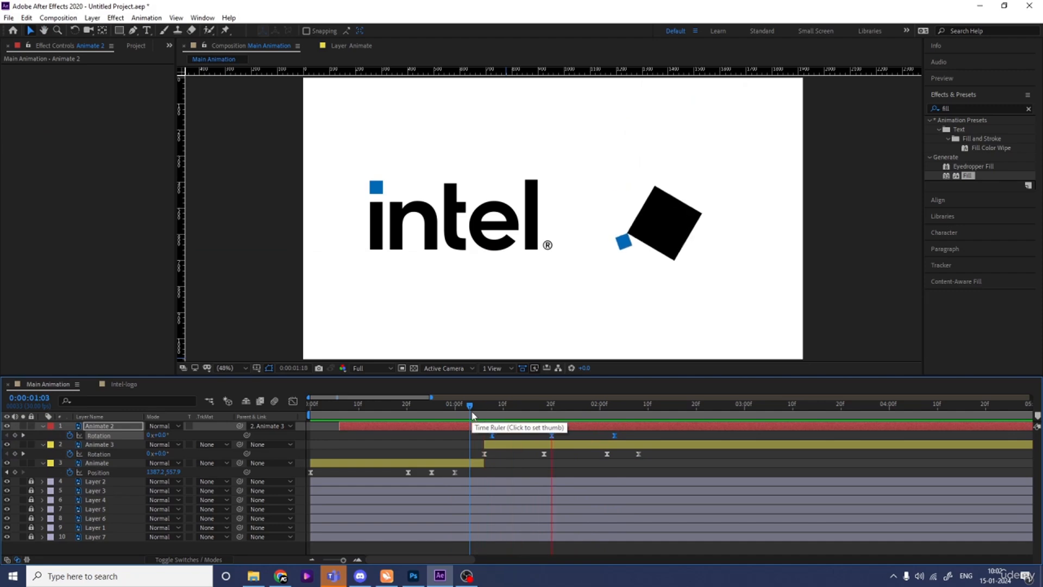
{"action": "key", "text": "space"}
- Split the Animate 2 layer at 0:00:02:01, where the blue square sits above the black square
{"action": "left_click", "coordinate": [605, 413]}
{"action": "left_click_drag", "start_coordinate": [605, 413], "coordinate": [614, 414]}
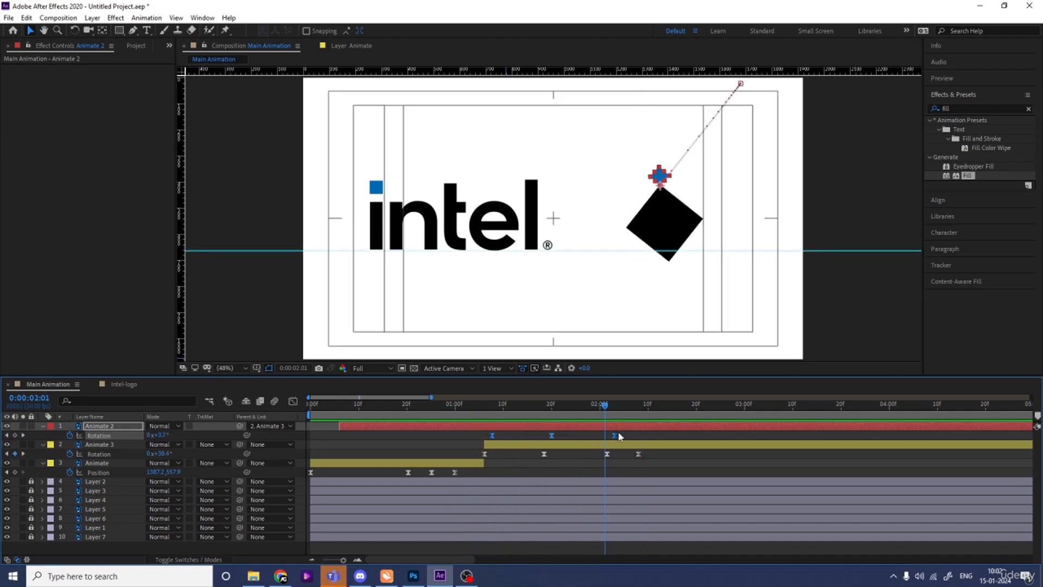
{"action": "key", "text": "Page_Up"}
{"action": "key", "text": "Page_Up"}
{"action": "left_click", "coordinate": [628, 437]}
{"action": "left_click", "coordinate": [613, 424]}
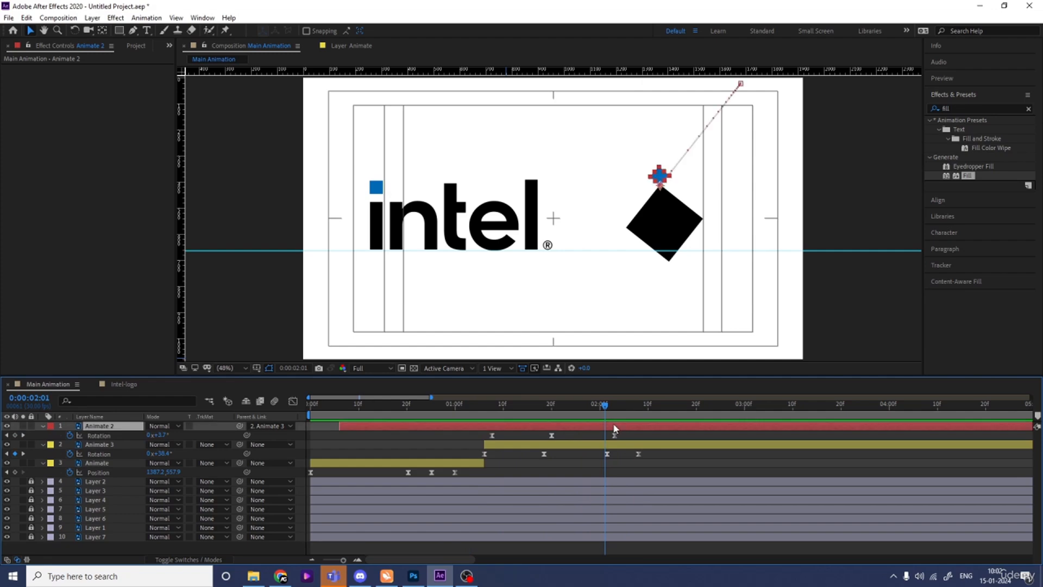
{"action": "key", "text": "ctrl+shift+d"}
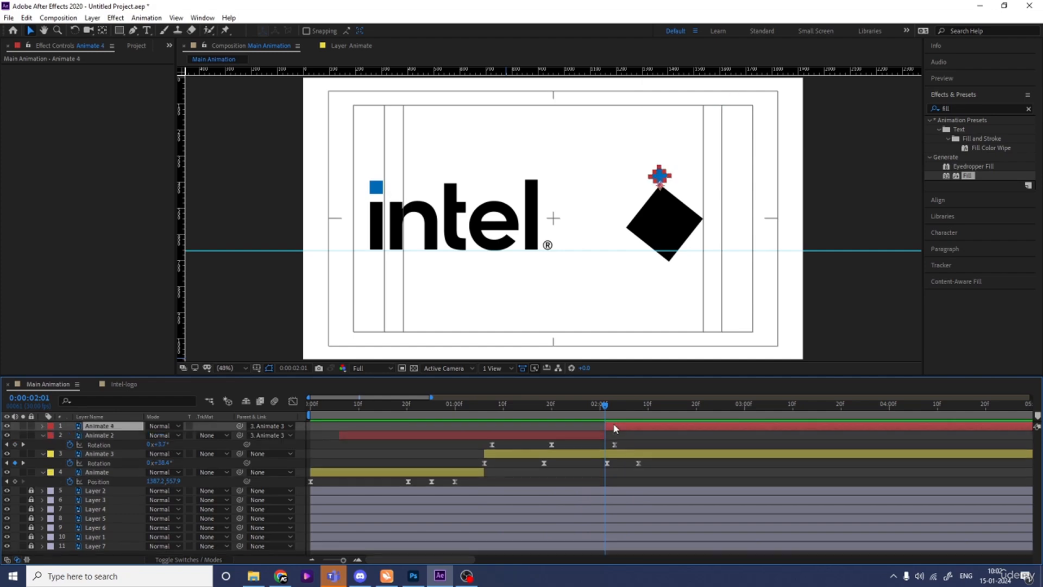